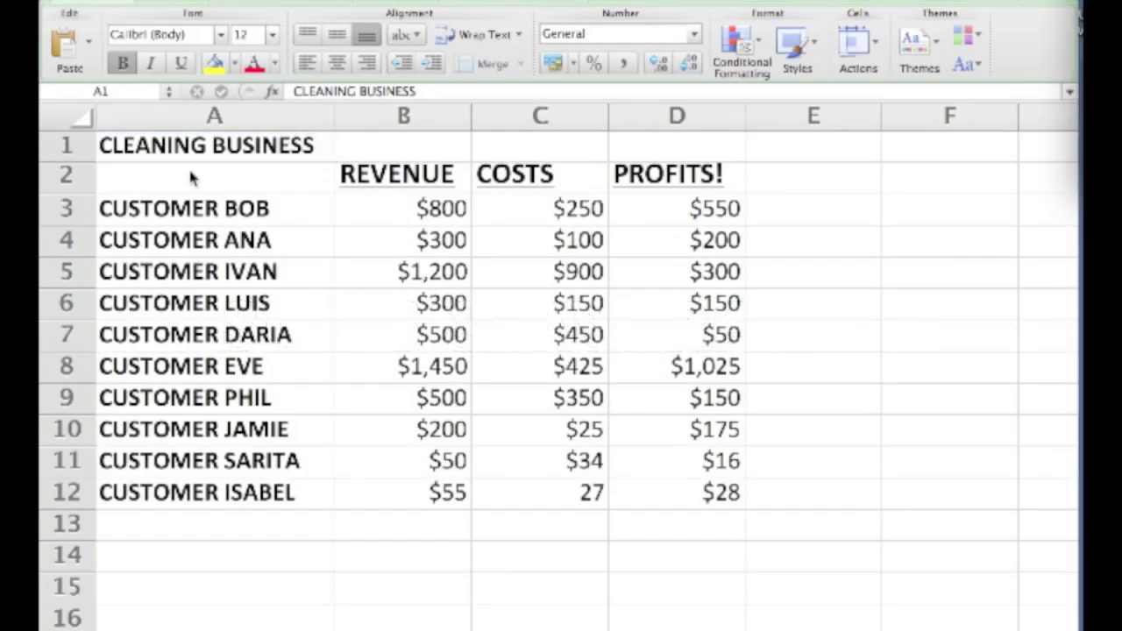
Step: Label cell A14 'ADD UP ALL REVENUE'
{"action": "left_click", "coordinate": [201, 145]}
{"action": "left_click_drag", "start_coordinate": [213, 213], "coordinate": [262, 491]}
{"action": "left_click", "coordinate": [239, 567]}
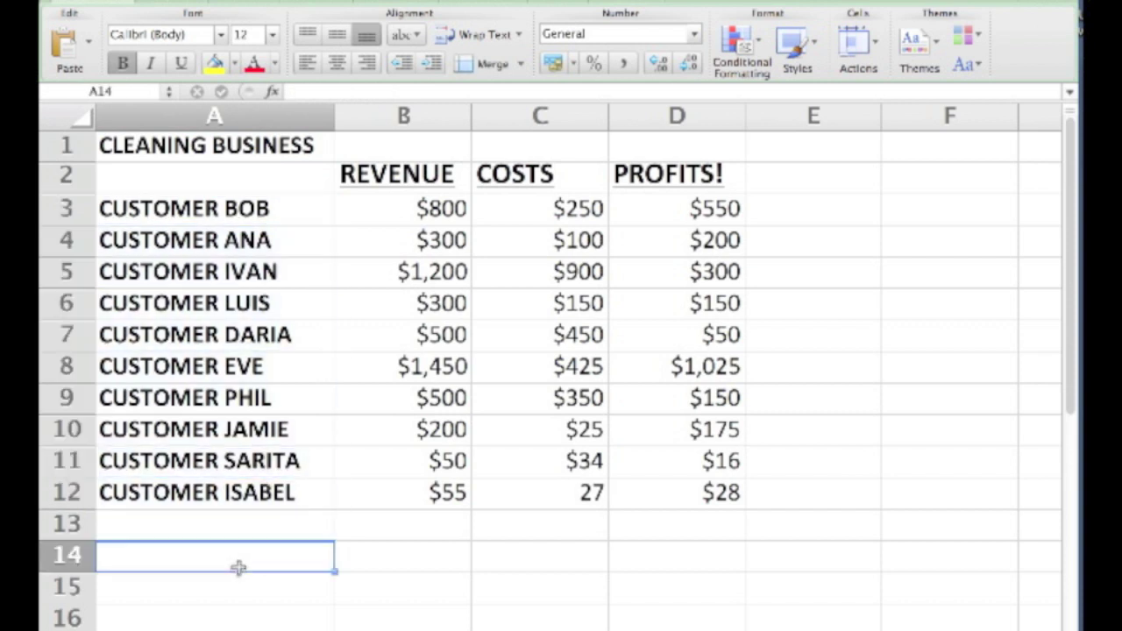
{"action": "type", "text": "ADD UP AL"}
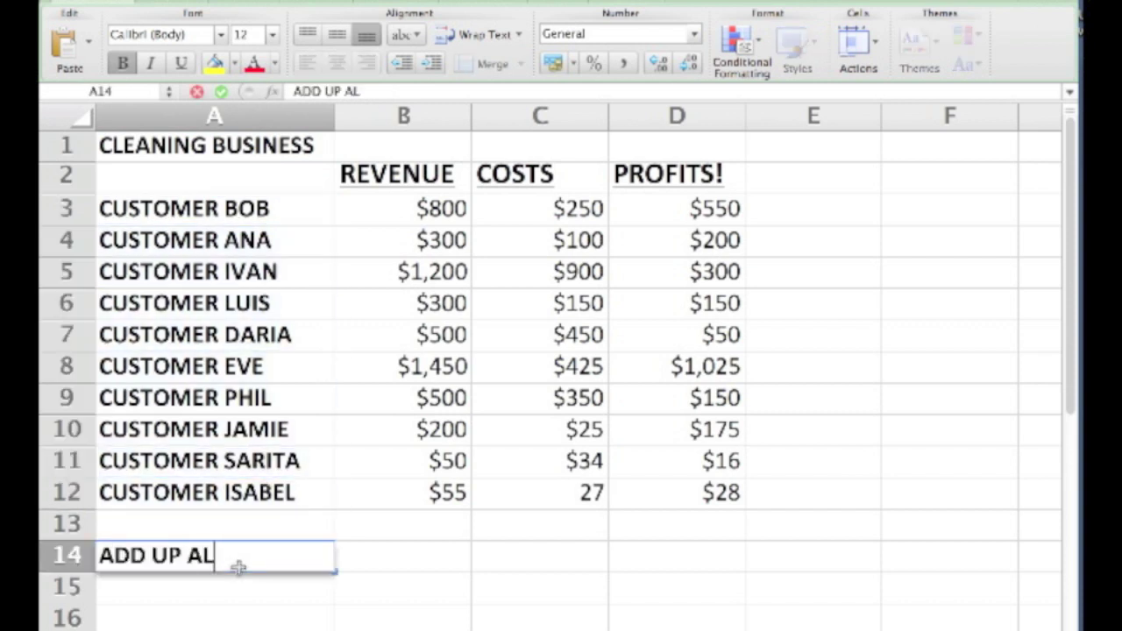
{"action": "type", "text": "L REVENUE"}
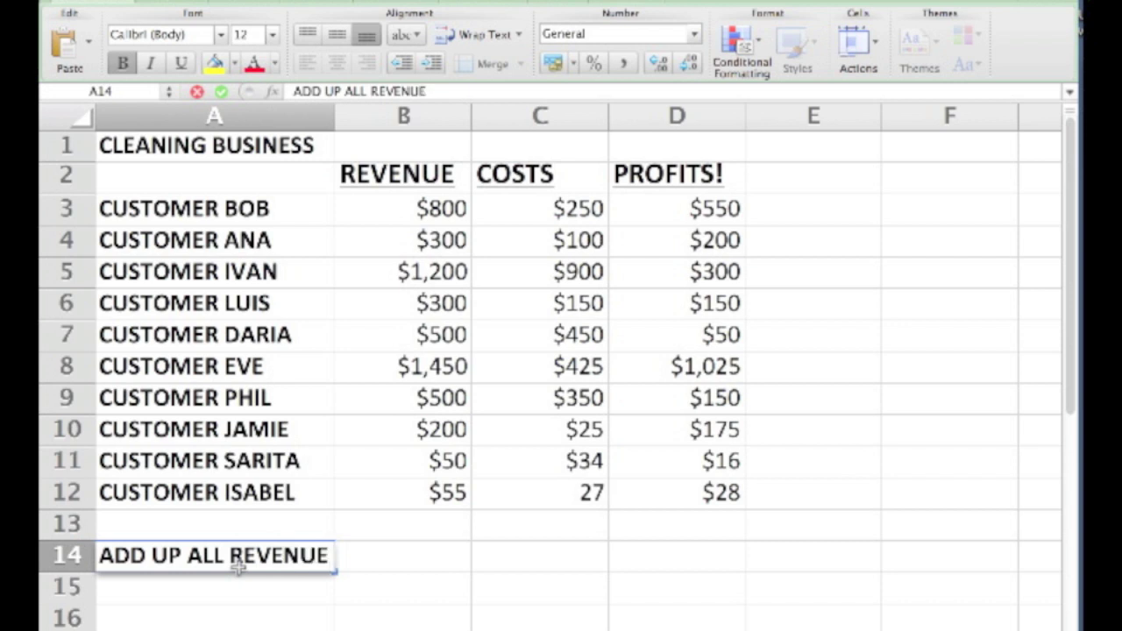
{"action": "key", "text": "Tab"}
Step: Enter =B3+B4+…+B12 in B14 to total revenue at $5,355
{"action": "type", "text": "="}
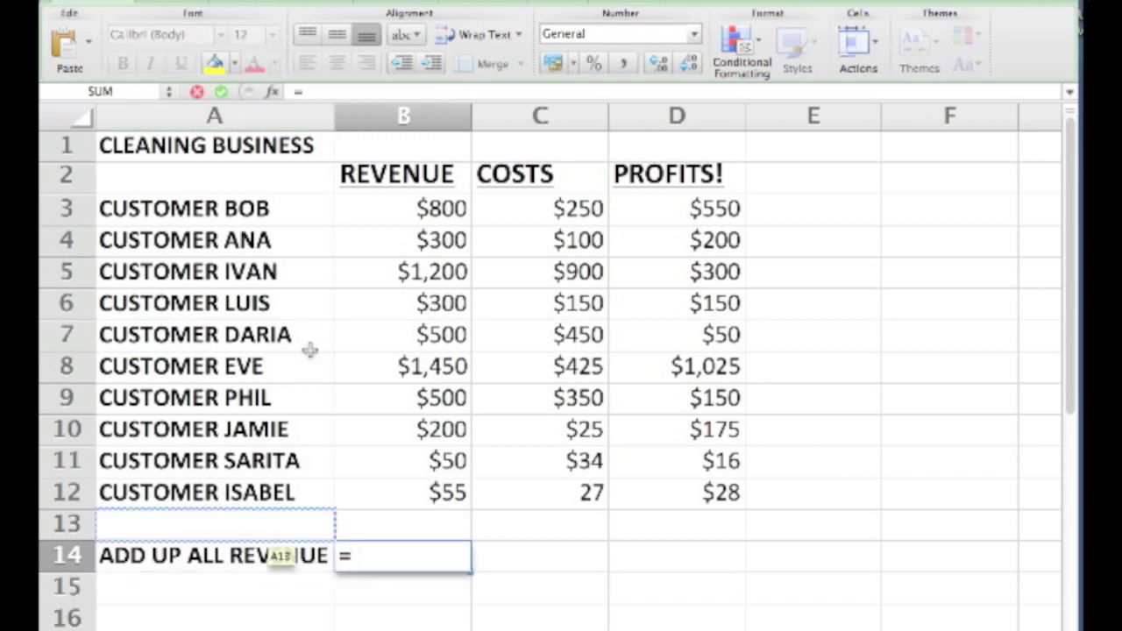
{"action": "left_click", "coordinate": [394, 218]}
{"action": "type", "text": "+"}
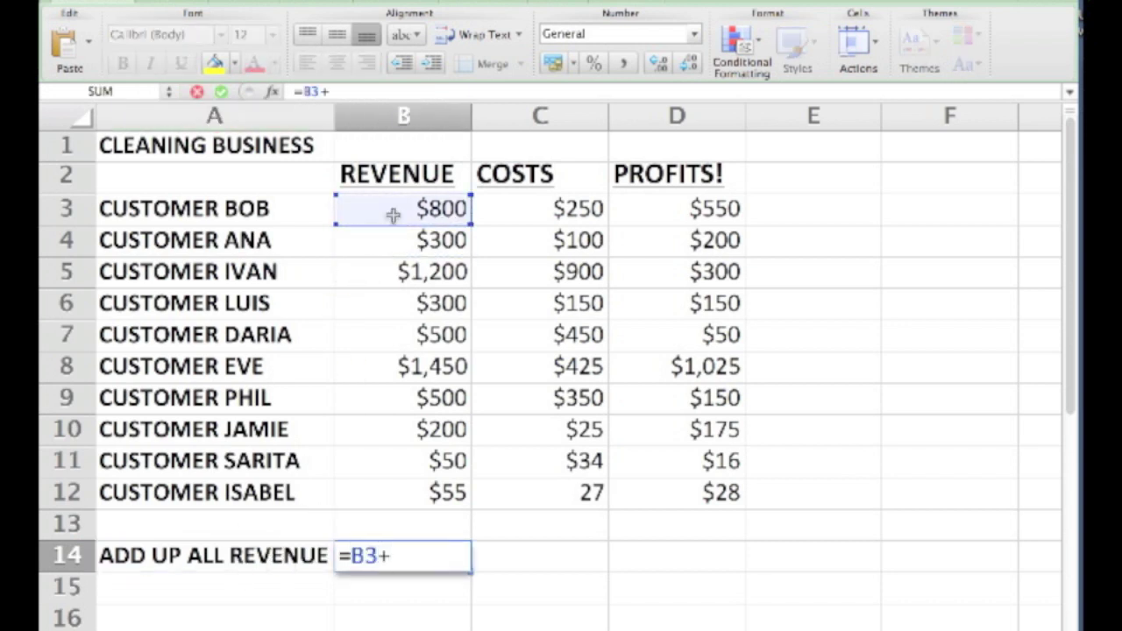
{"action": "left_click", "coordinate": [385, 240]}
{"action": "type", "text": "+"}
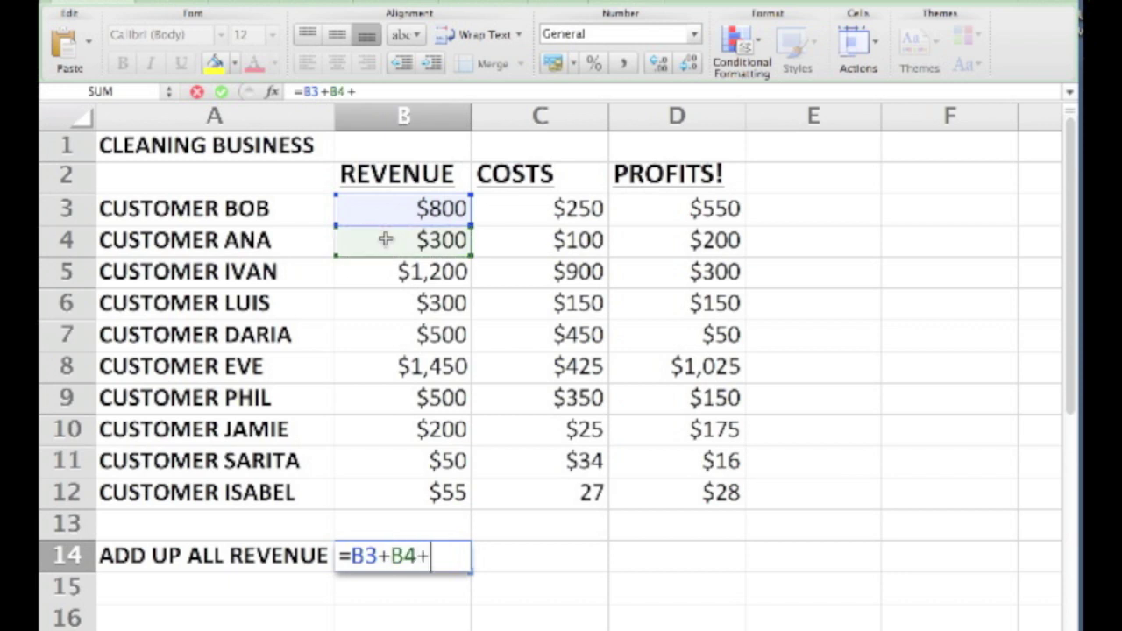
{"action": "left_click", "coordinate": [385, 273]}
{"action": "type", "text": "+"}
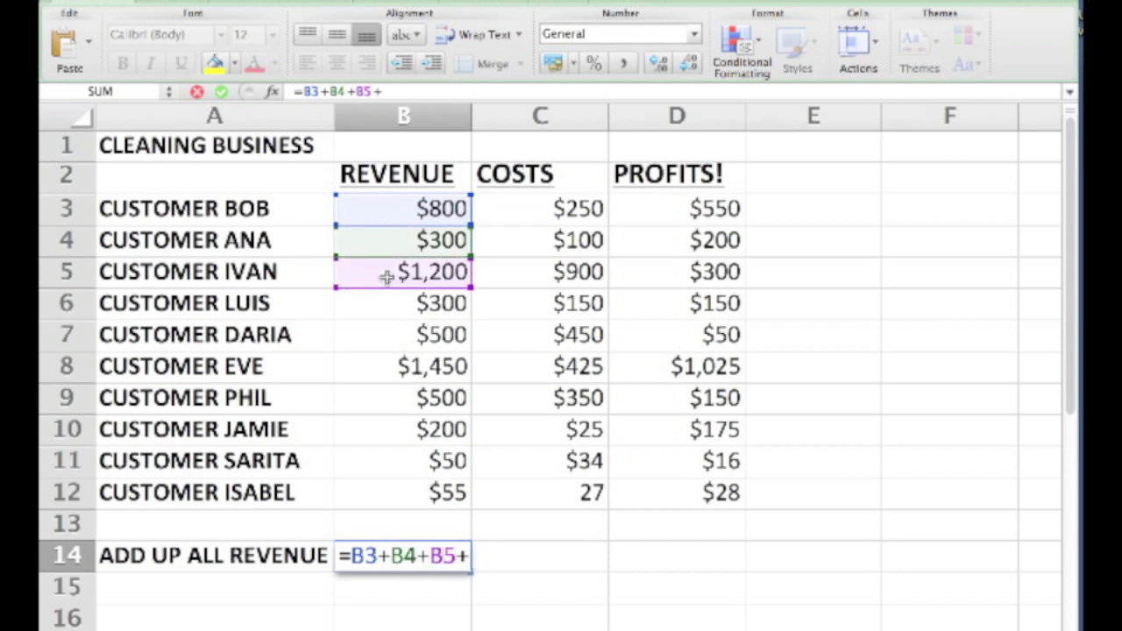
{"action": "left_click", "coordinate": [386, 301]}
{"action": "type", "text": "+"}
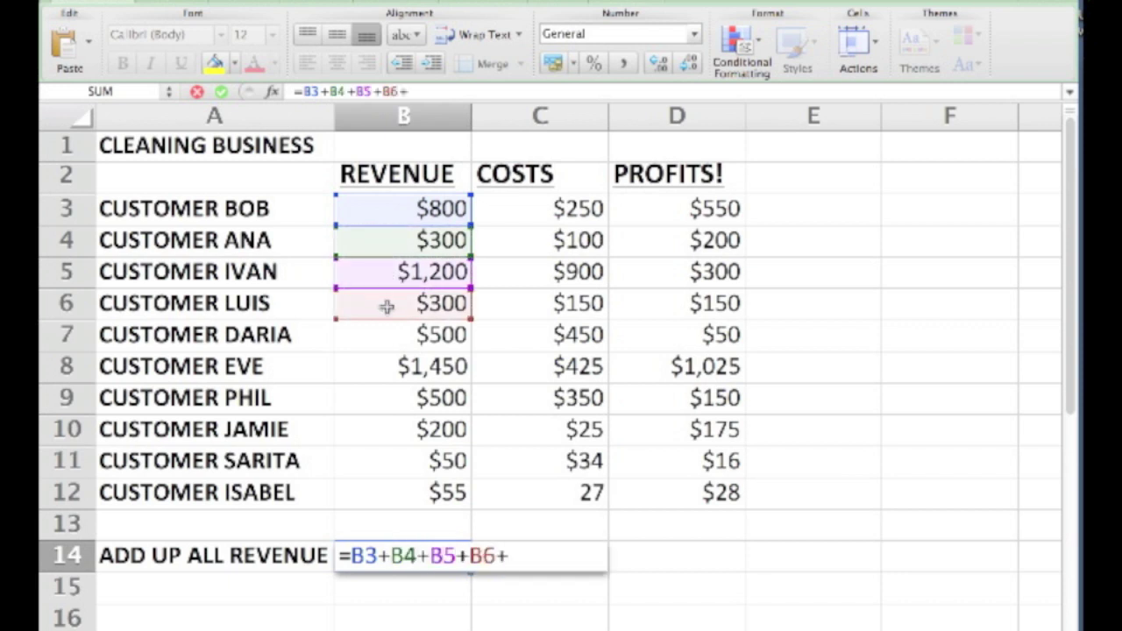
{"action": "left_click", "coordinate": [386, 340]}
{"action": "type", "text": "+"}
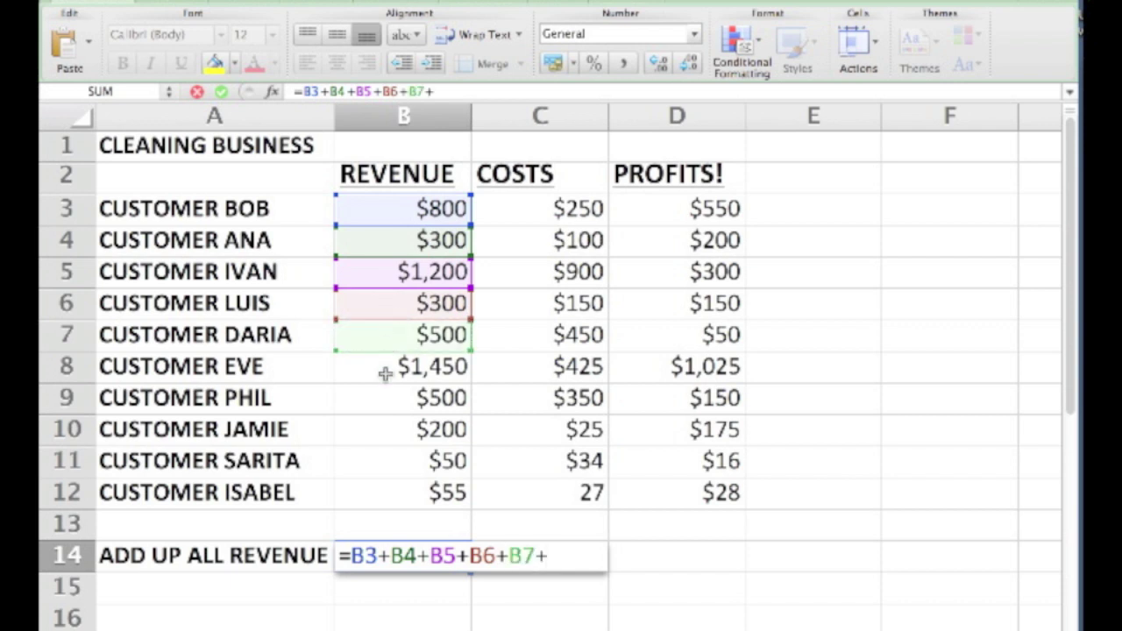
{"action": "left_click", "coordinate": [385, 373]}
{"action": "type", "text": "+"}
{"action": "left_click", "coordinate": [375, 394]}
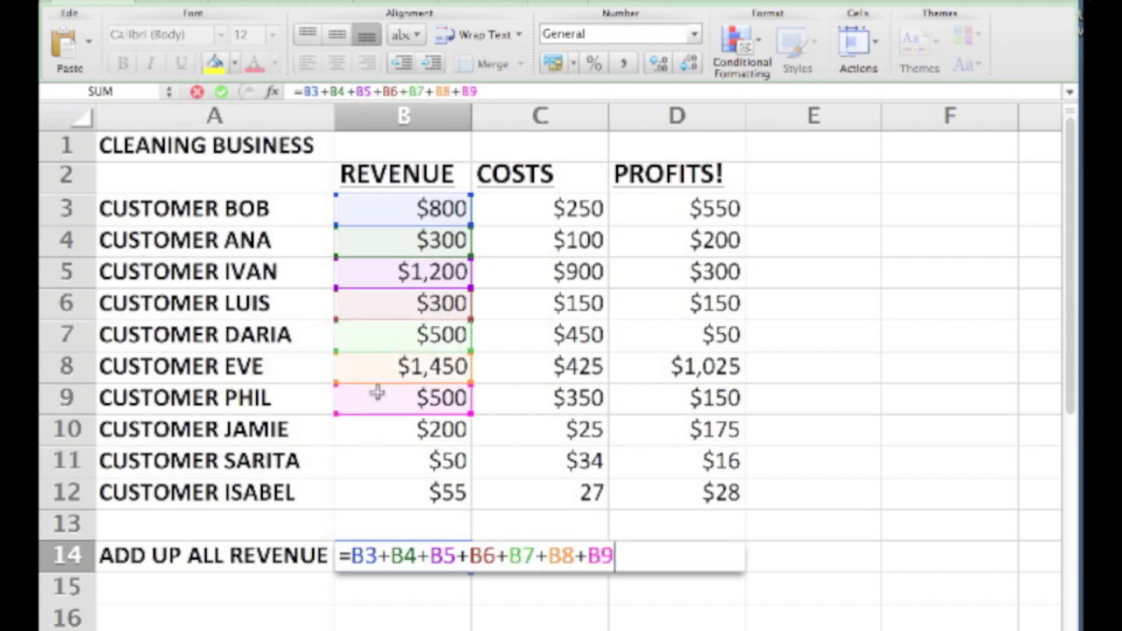
{"action": "type", "text": "+"}
{"action": "left_click", "coordinate": [377, 436]}
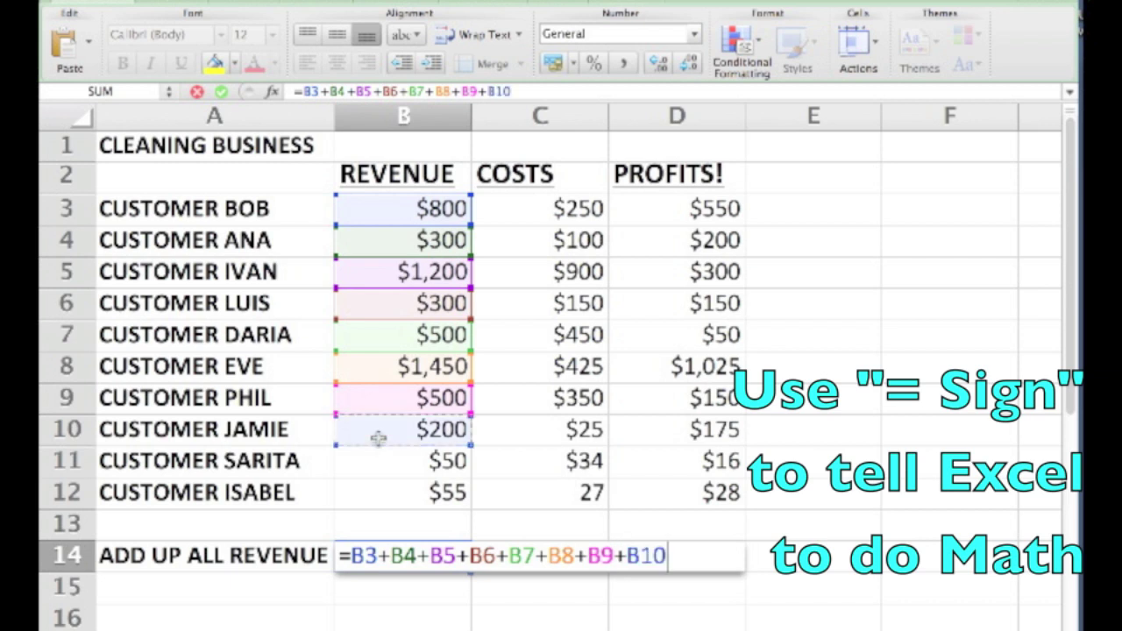
{"action": "type", "text": "+"}
{"action": "left_click", "coordinate": [381, 475]}
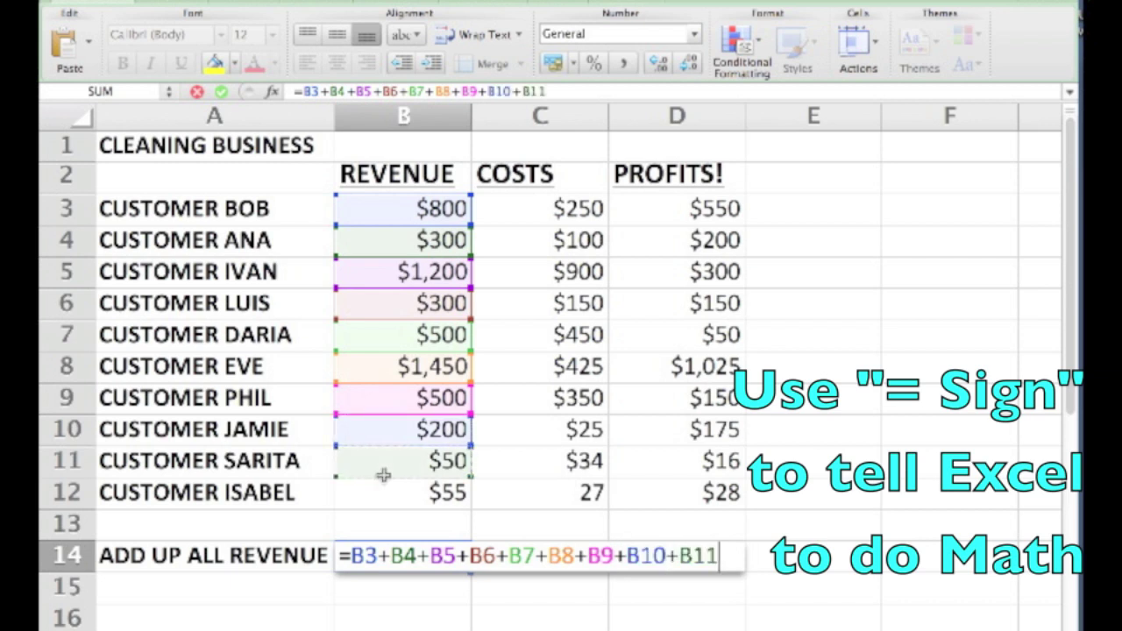
{"action": "type", "text": "+"}
{"action": "left_click", "coordinate": [382, 492]}
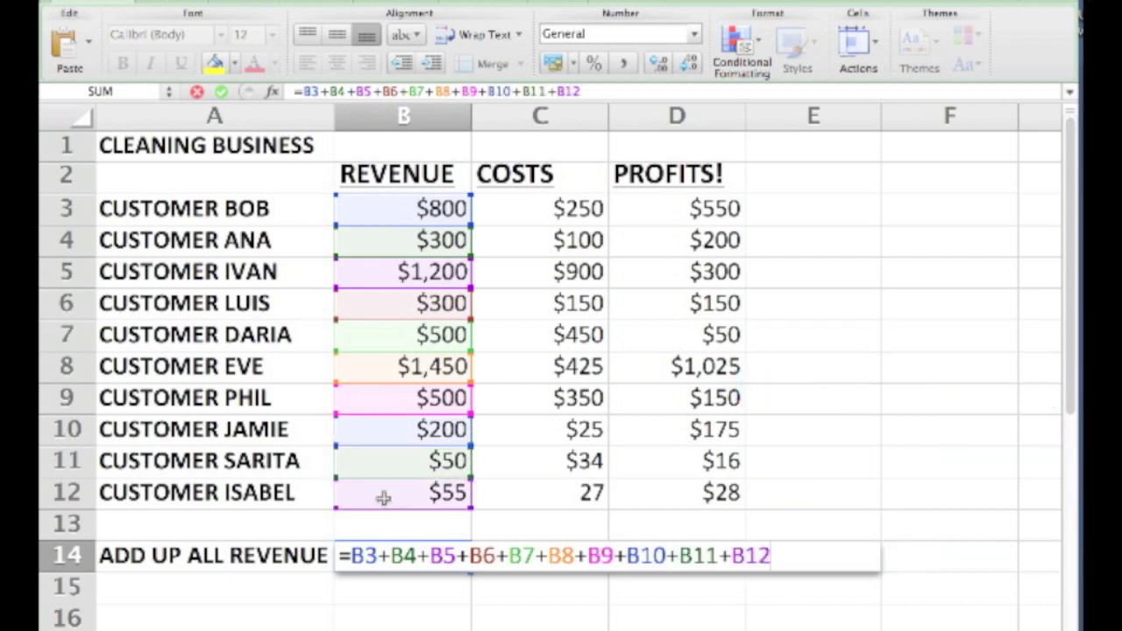
{"action": "key", "text": "Return"}
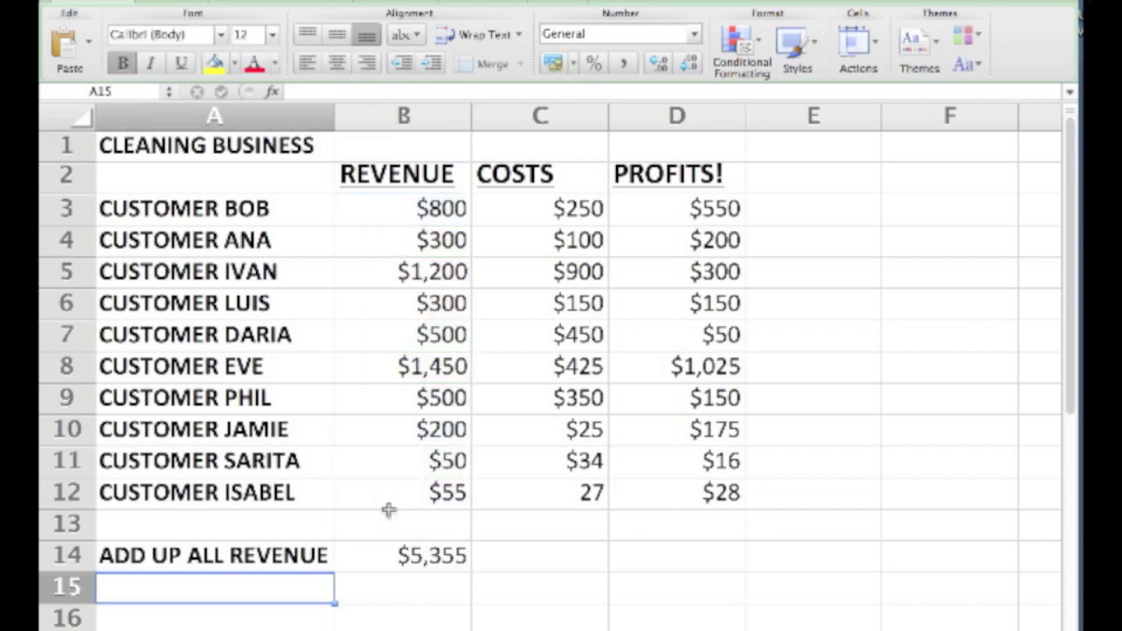
Step: Change revenue in B11 and B12 to 500 each, checking the B14 total formula
{"action": "double_click", "coordinate": [394, 562]}
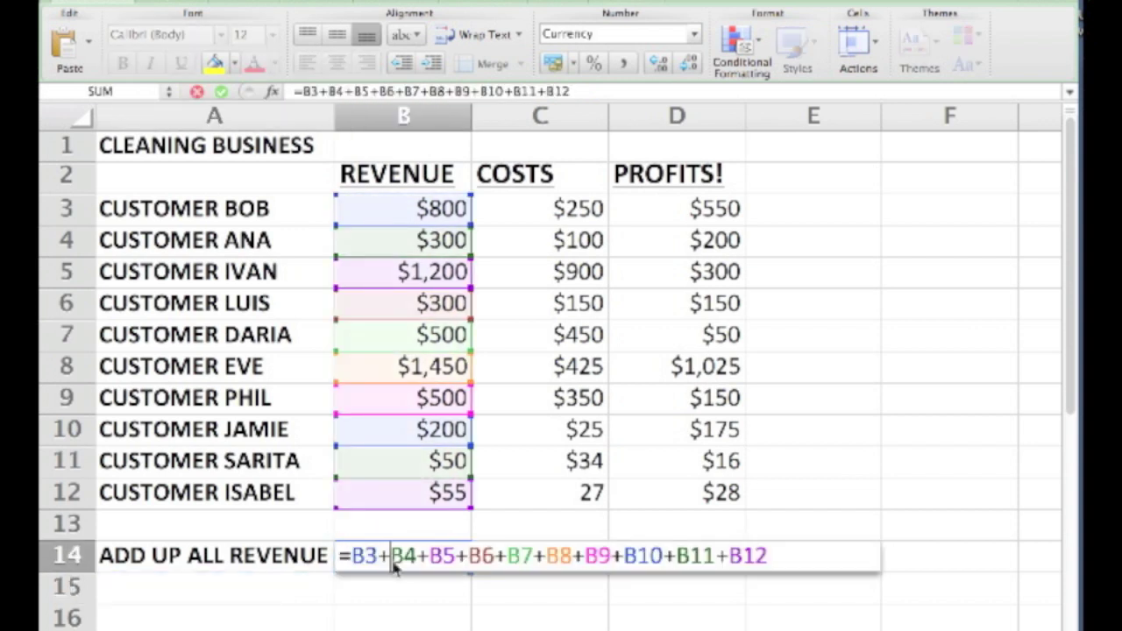
{"action": "key", "text": "Return"}
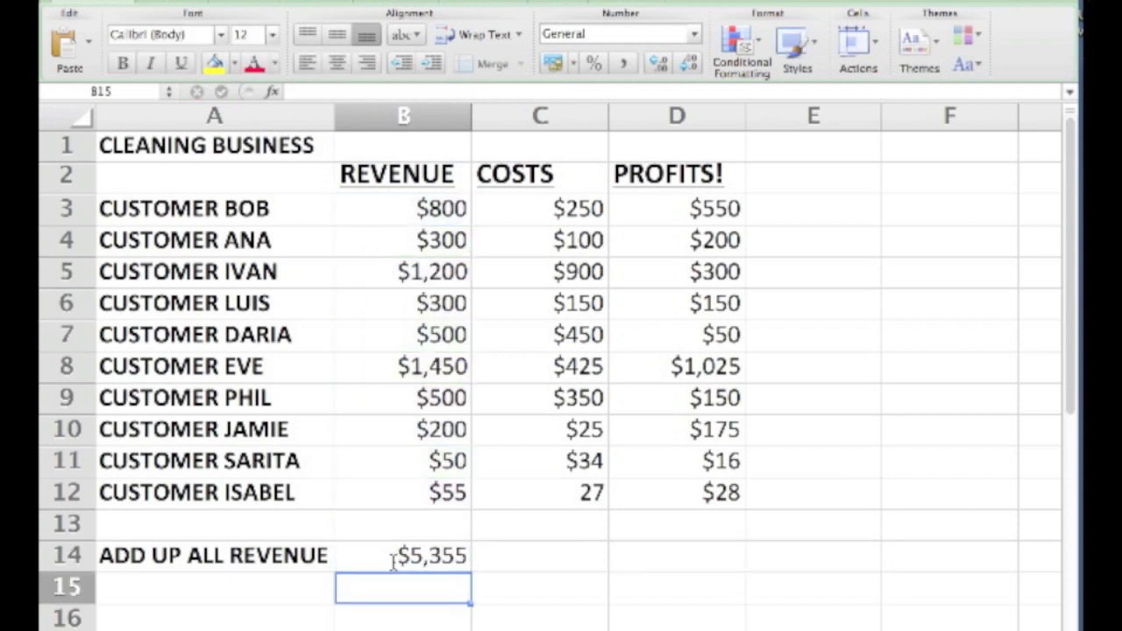
{"action": "left_click", "coordinate": [374, 460]}
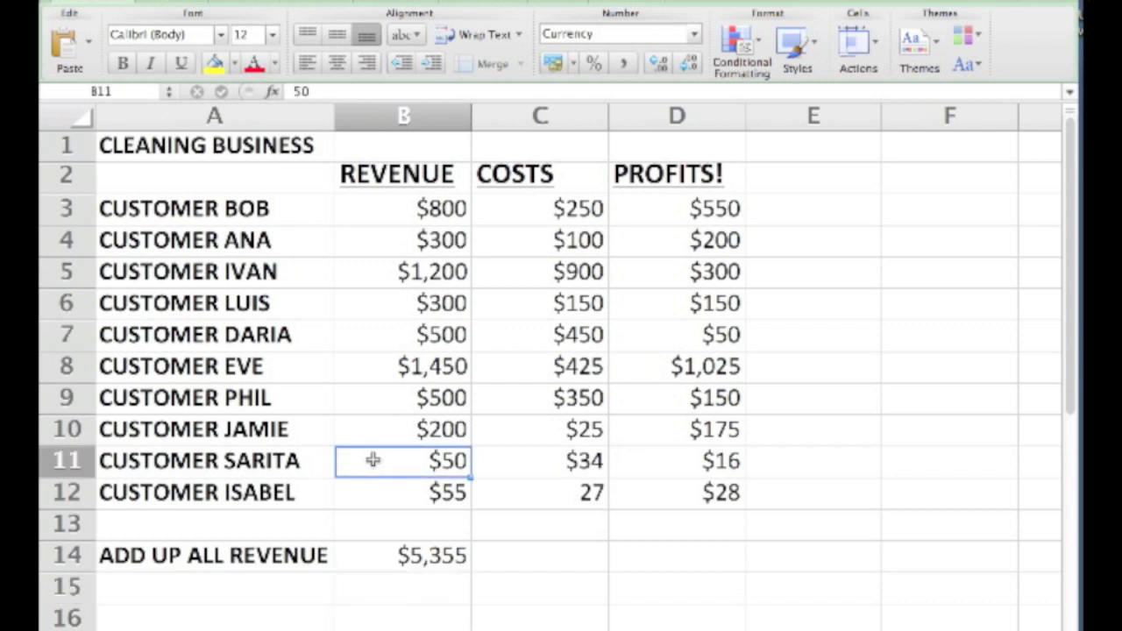
{"action": "type", "text": "500"}
{"action": "key", "text": "Return"}
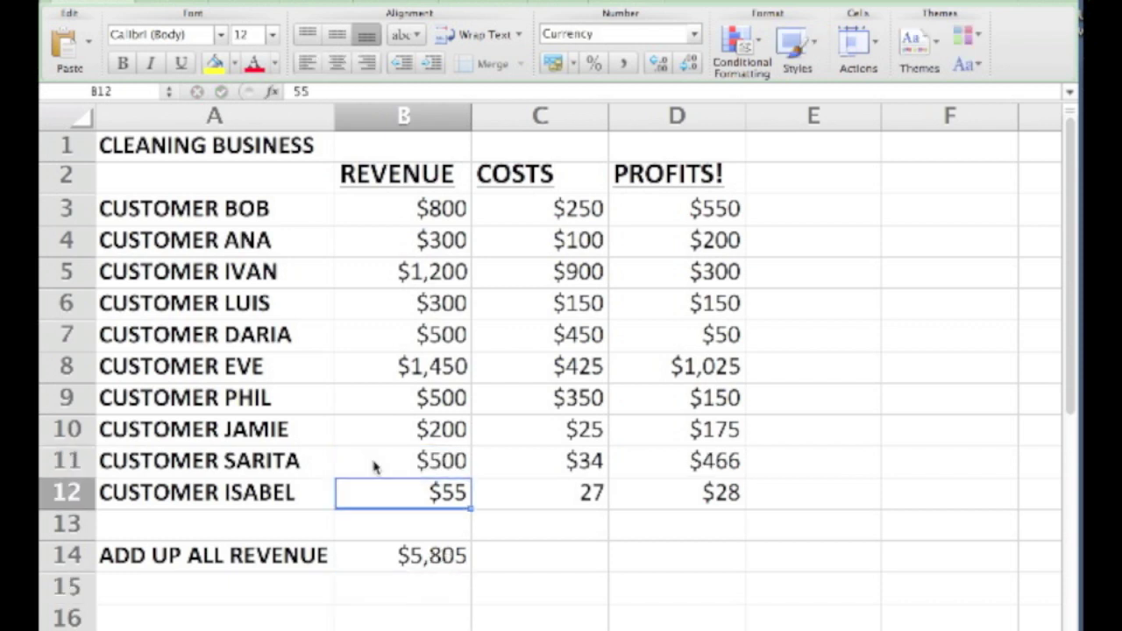
{"action": "type", "text": "500"}
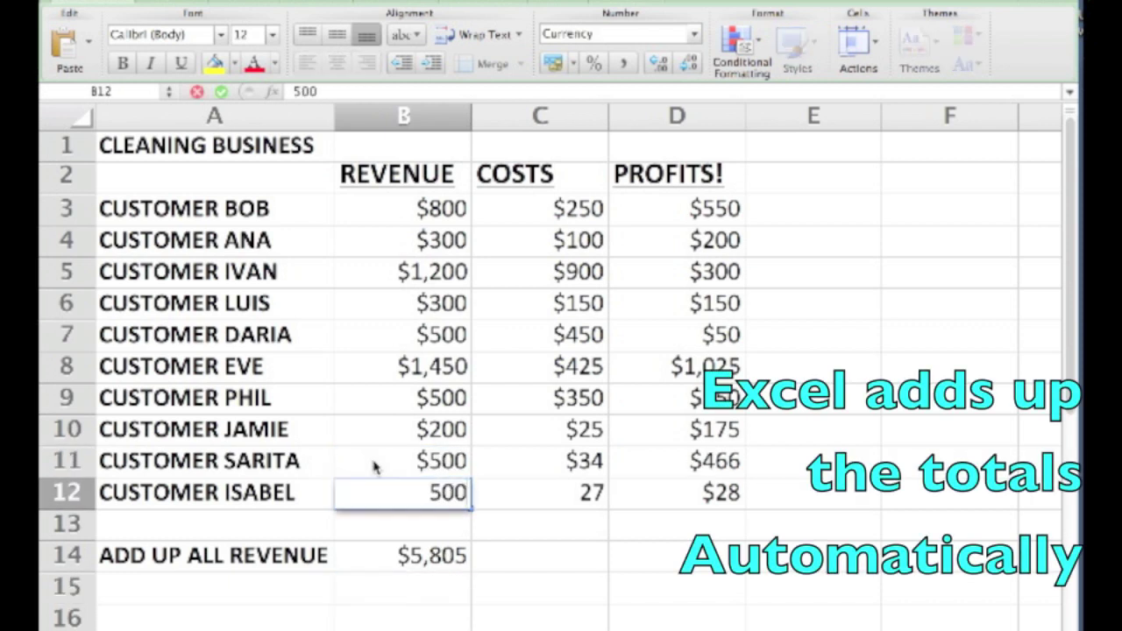
{"action": "key", "text": "Return"}
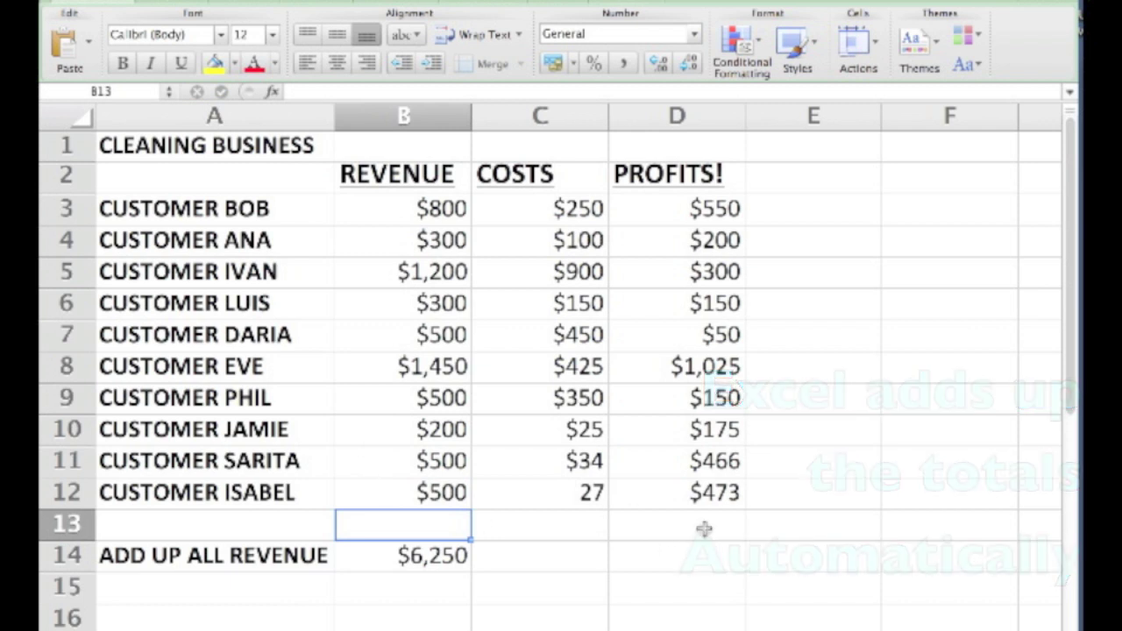
{"action": "double_click", "coordinate": [409, 556]}
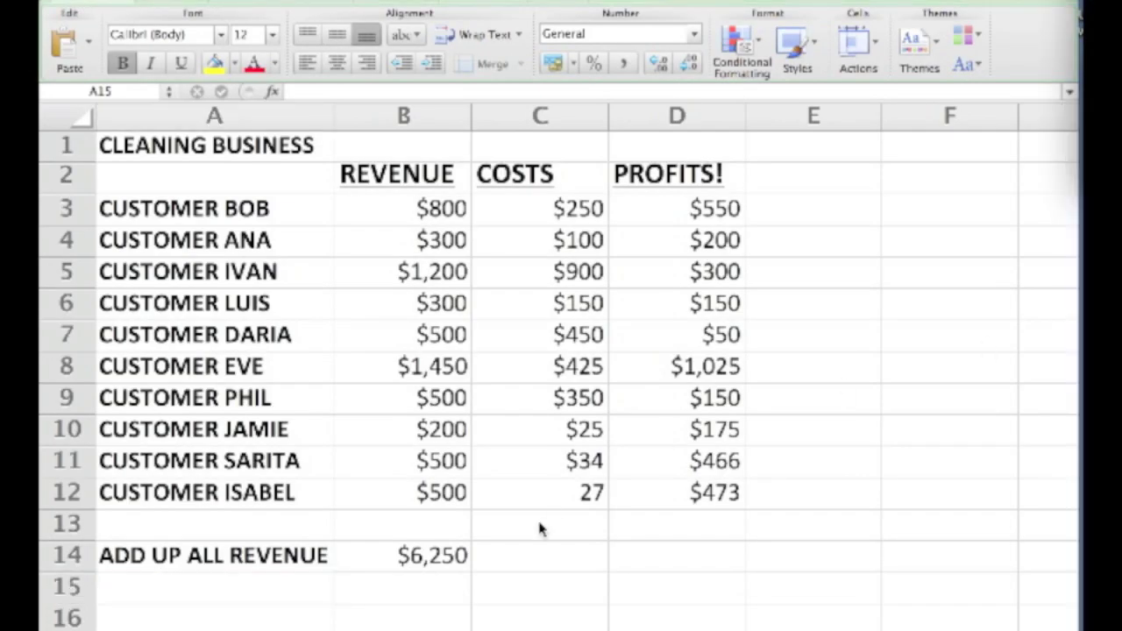
{"action": "left_click", "coordinate": [237, 592]}
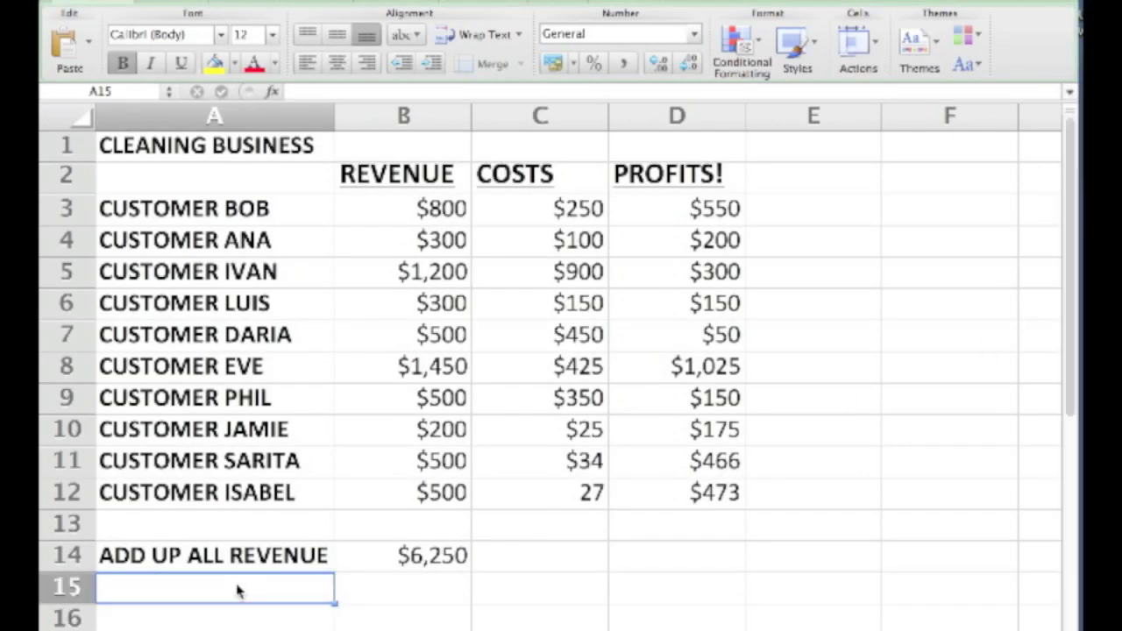
Step: Label A15 METHOD #2 'SUM' and enter =SUM(B3:B12) in B15
{"action": "type", "text": "METHOD "}
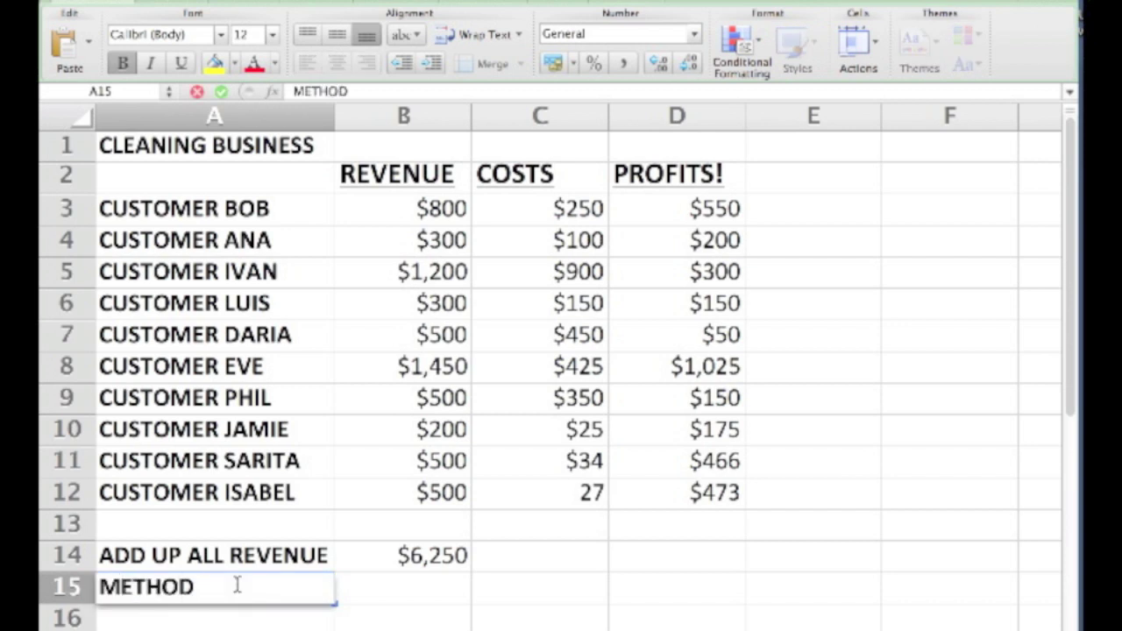
{"action": "type", "text": "#2 '"}
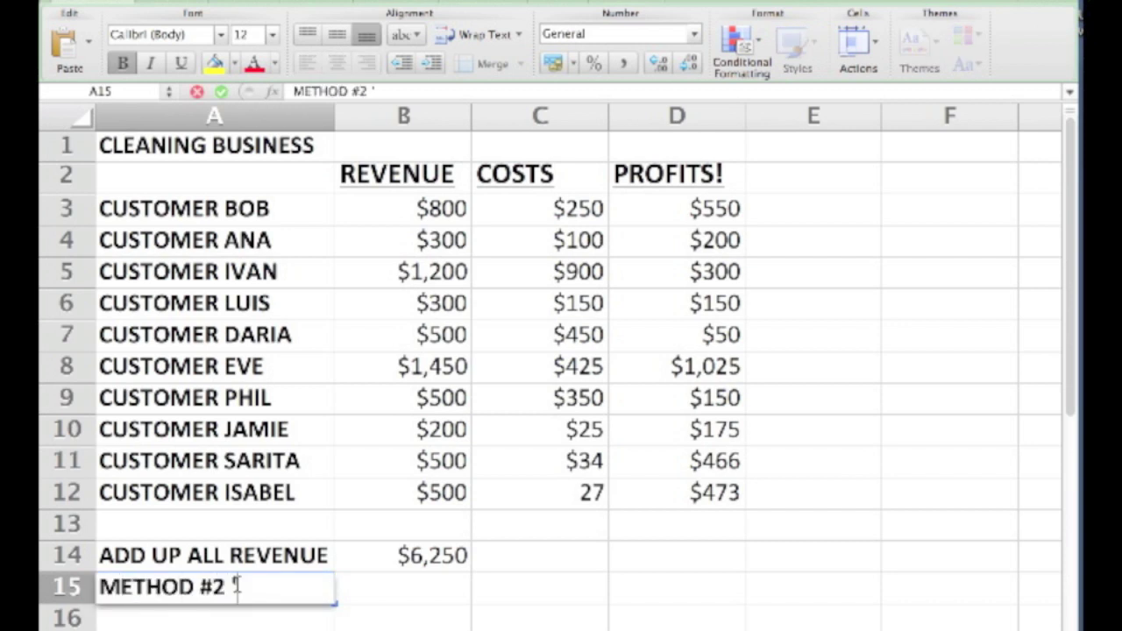
{"action": "type", "text": "SUM'"}
{"action": "key", "text": "Tab"}
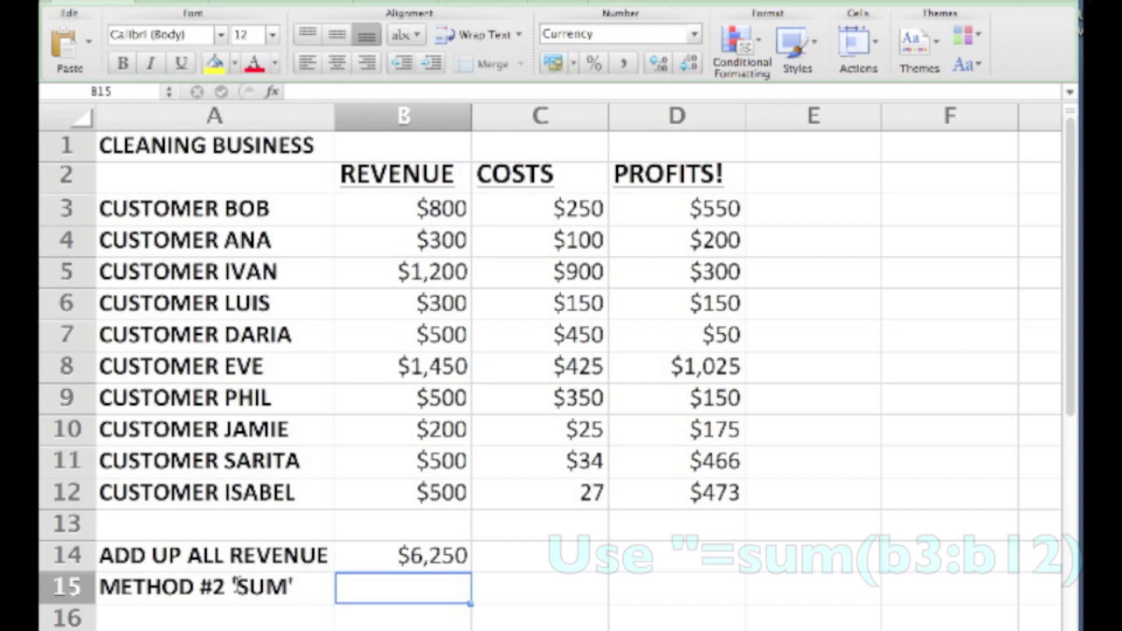
{"action": "type", "text": "=SUM("}
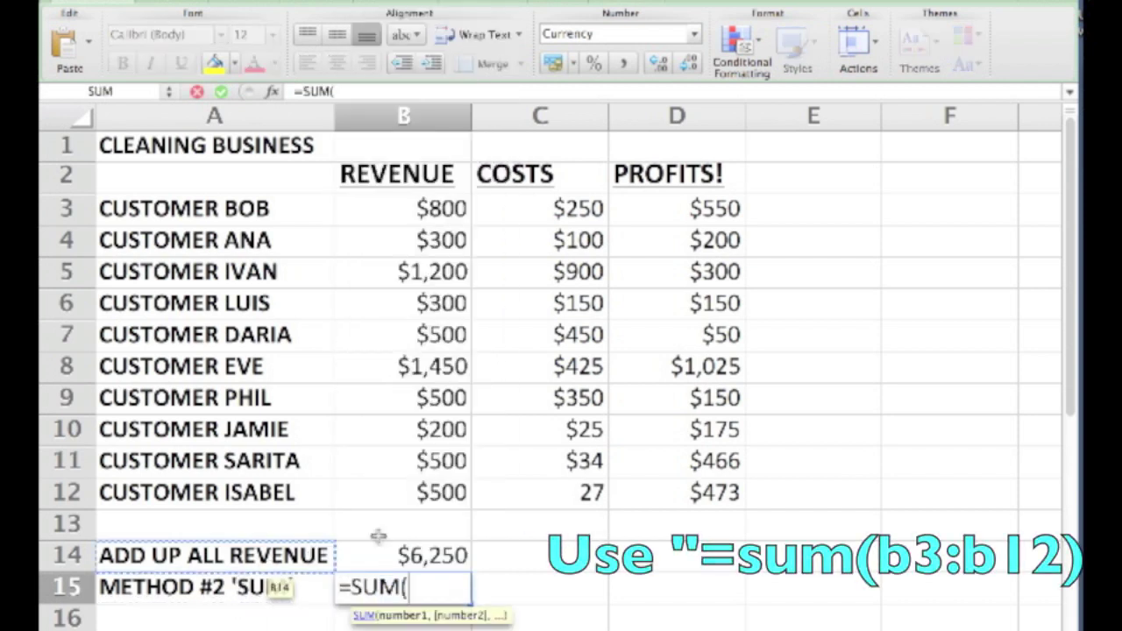
{"action": "left_click_drag", "start_coordinate": [427, 493], "coordinate": [422, 208]}
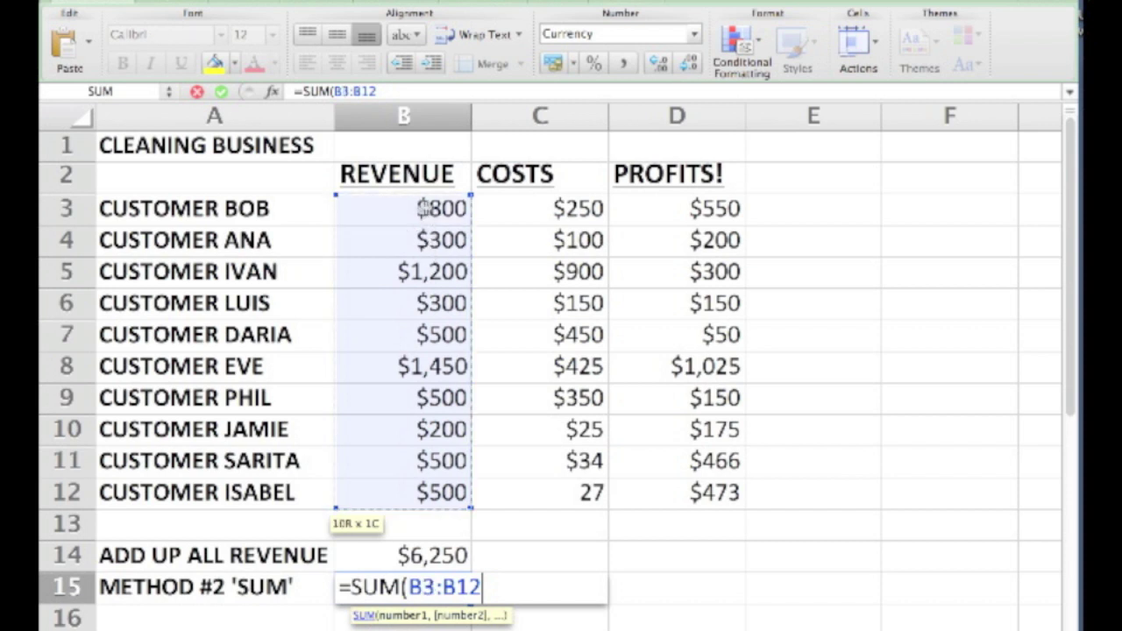
{"action": "type", "text": ")"}
{"action": "key", "text": "Return"}
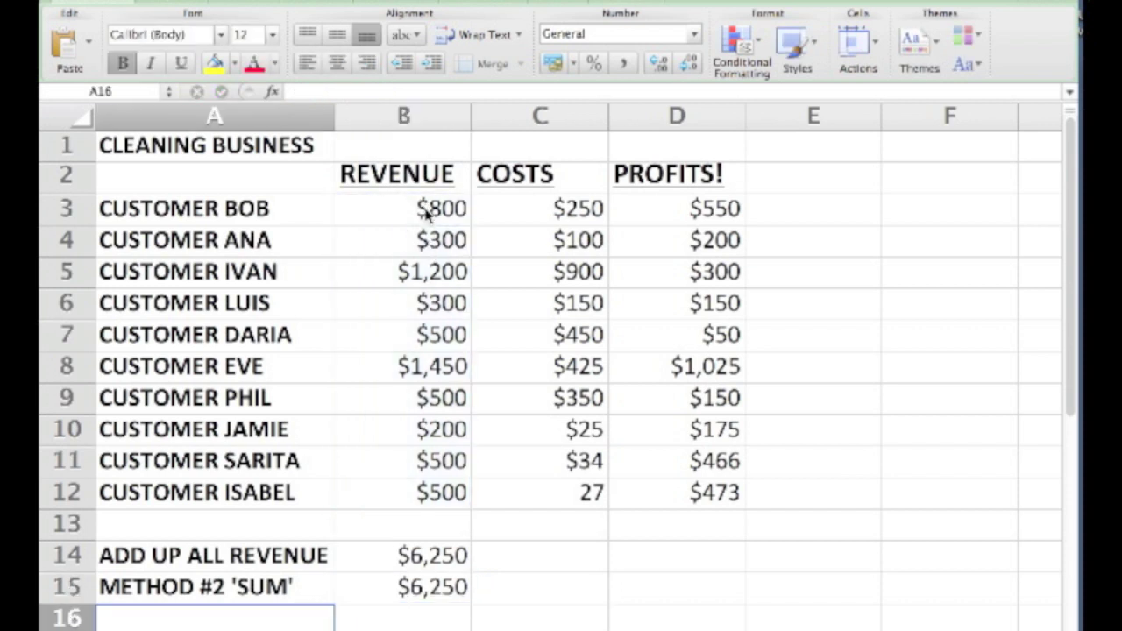
{"action": "double_click", "coordinate": [408, 589]}
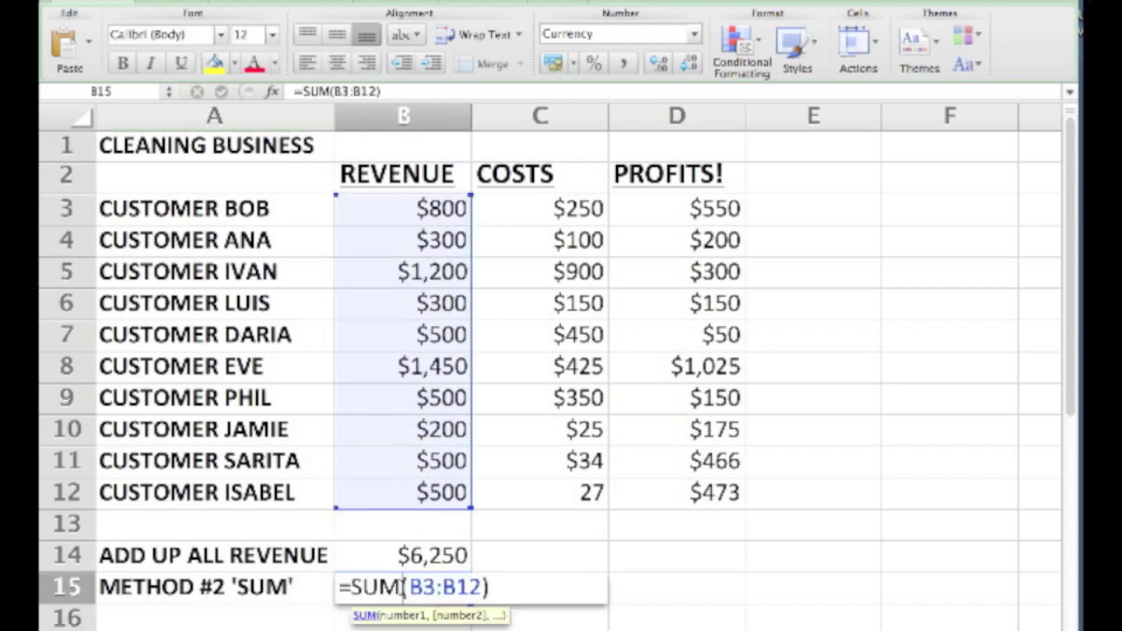
{"action": "key", "text": "Return"}
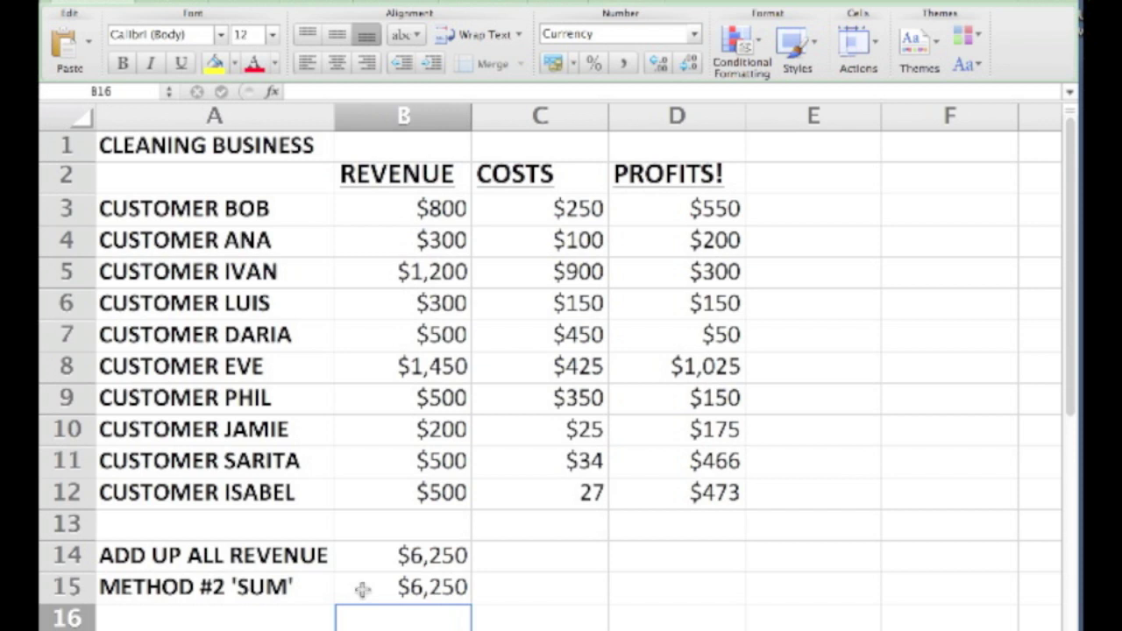
{"action": "double_click", "coordinate": [362, 589]}
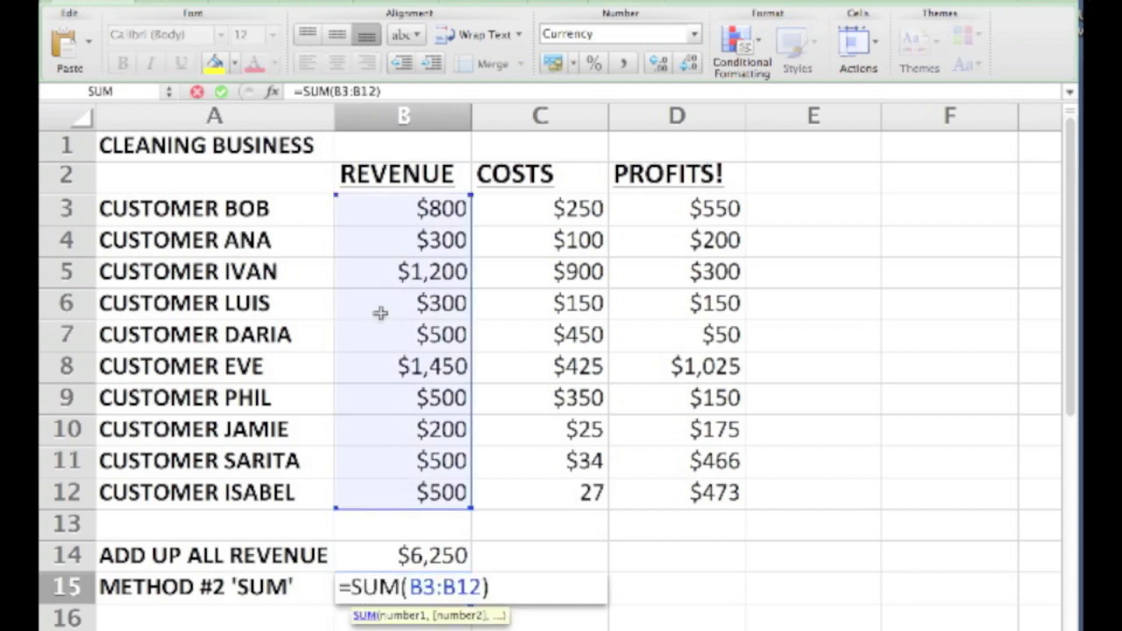
{"action": "left_click", "coordinate": [385, 92]}
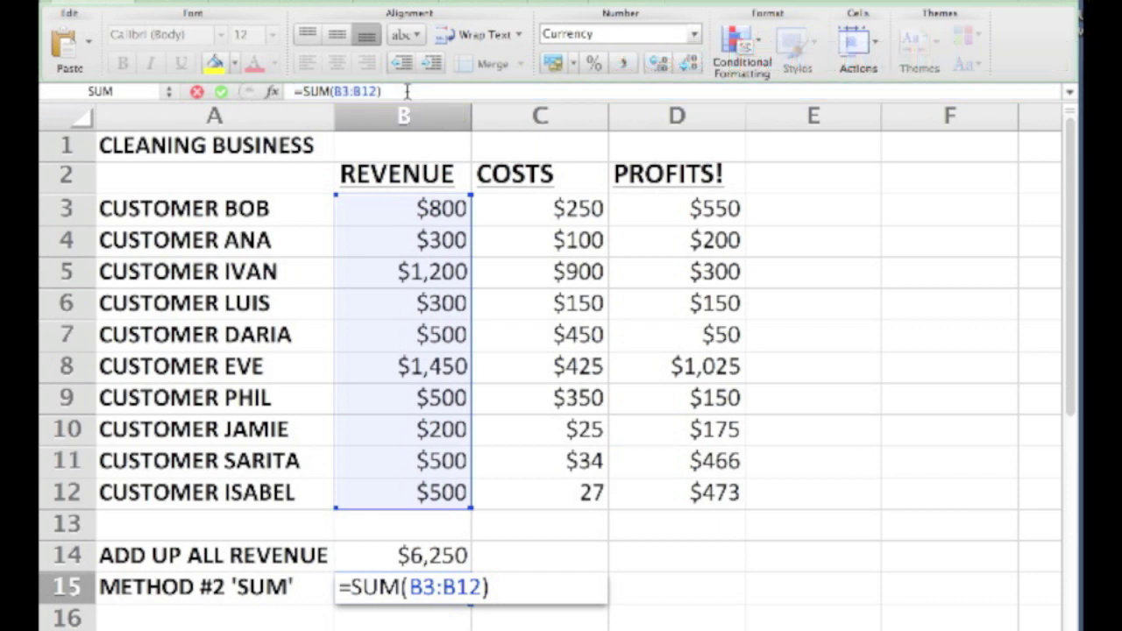
{"action": "key", "text": "Return"}
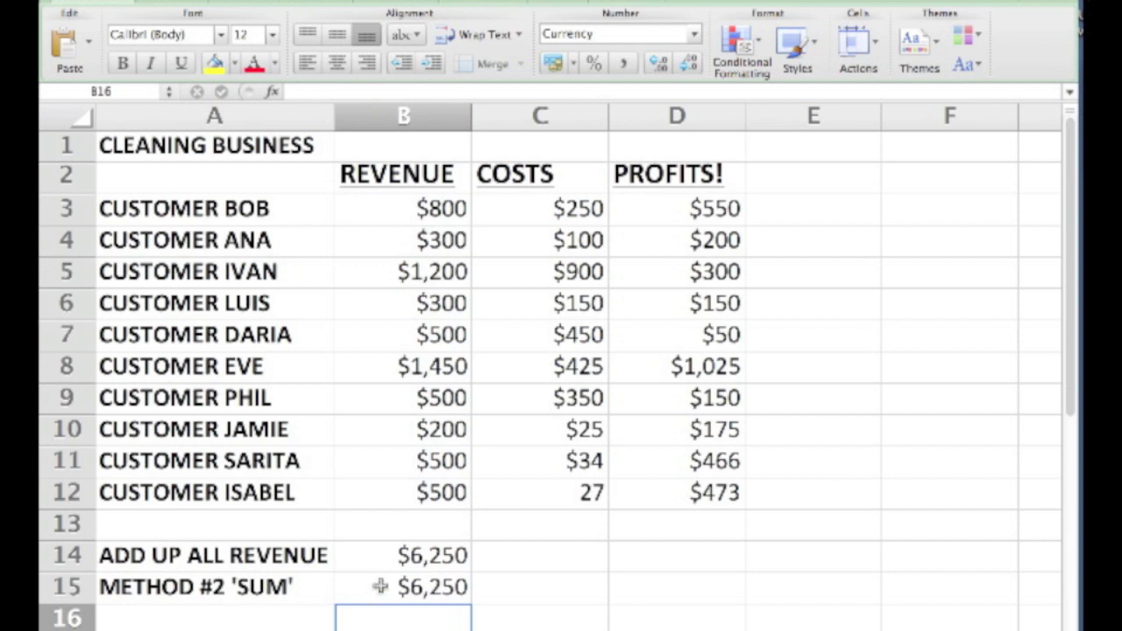
Step: Enter =SUM(B3:12) in B16, dismiss the error, and correct the range to B3:B12
{"action": "type", "text": "=SUM"}
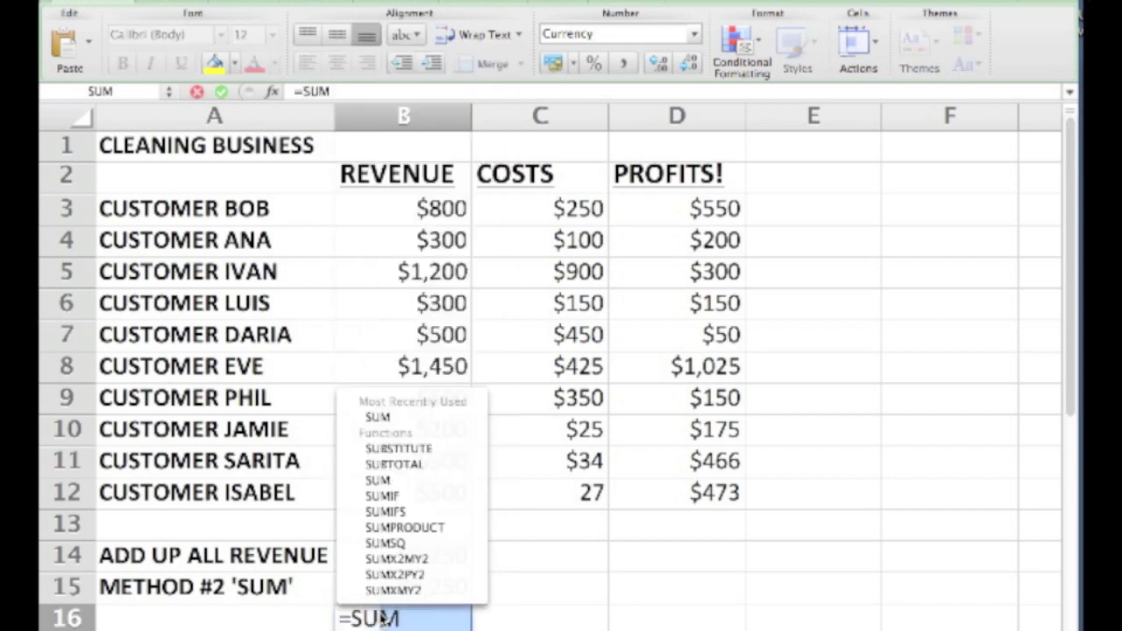
{"action": "type", "text": "(B3"}
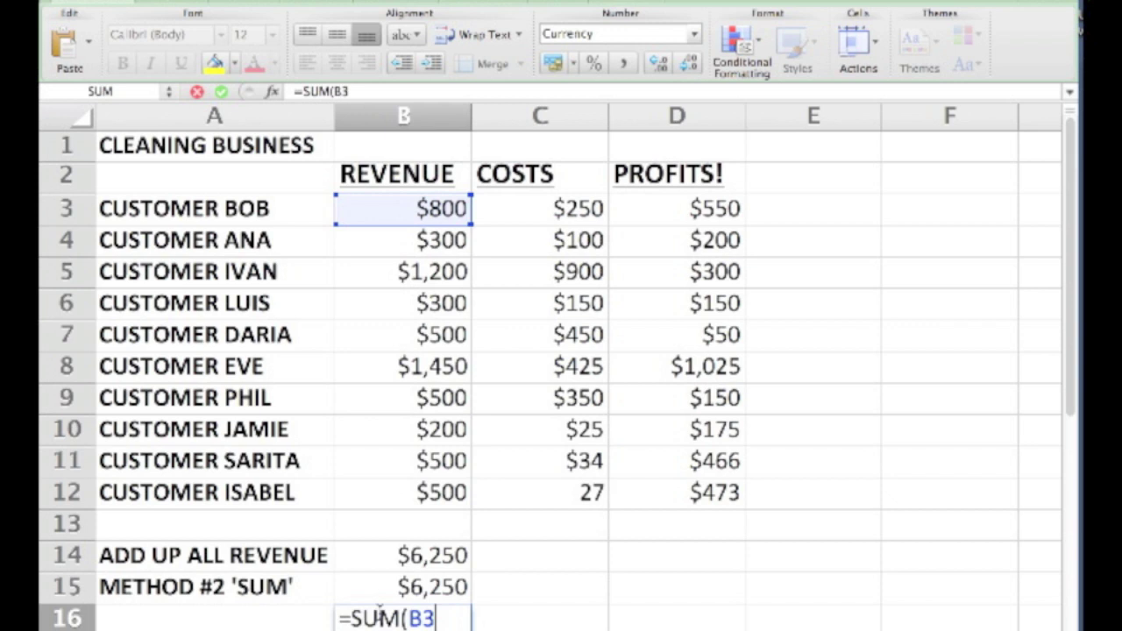
{"action": "type", "text": ":12"}
{"action": "key", "text": "Return"}
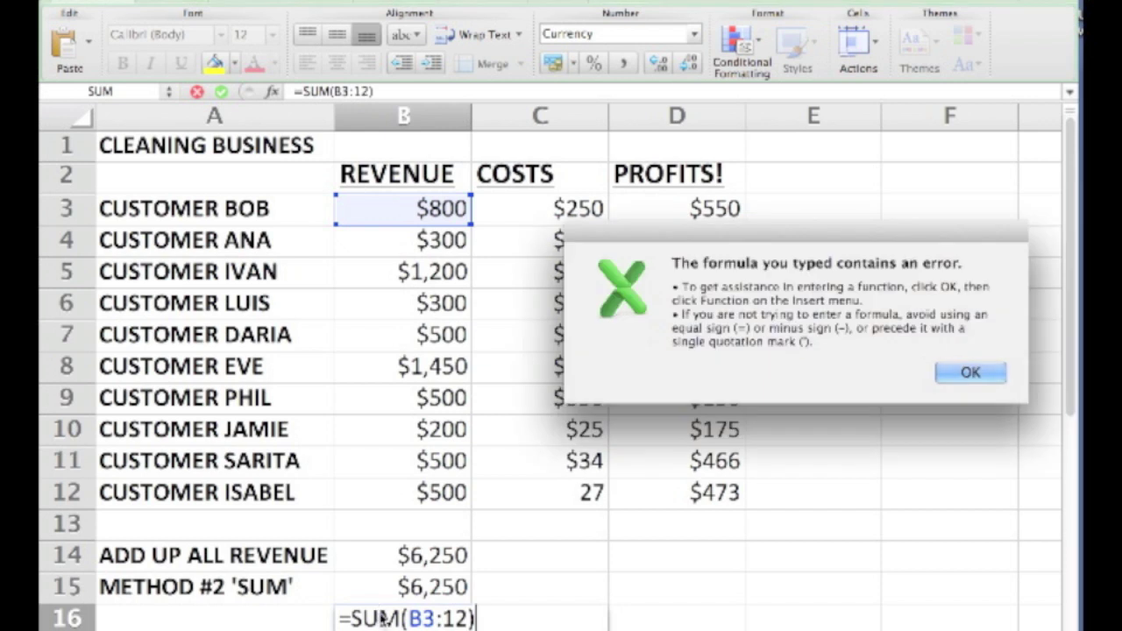
{"action": "left_click", "coordinate": [968, 375]}
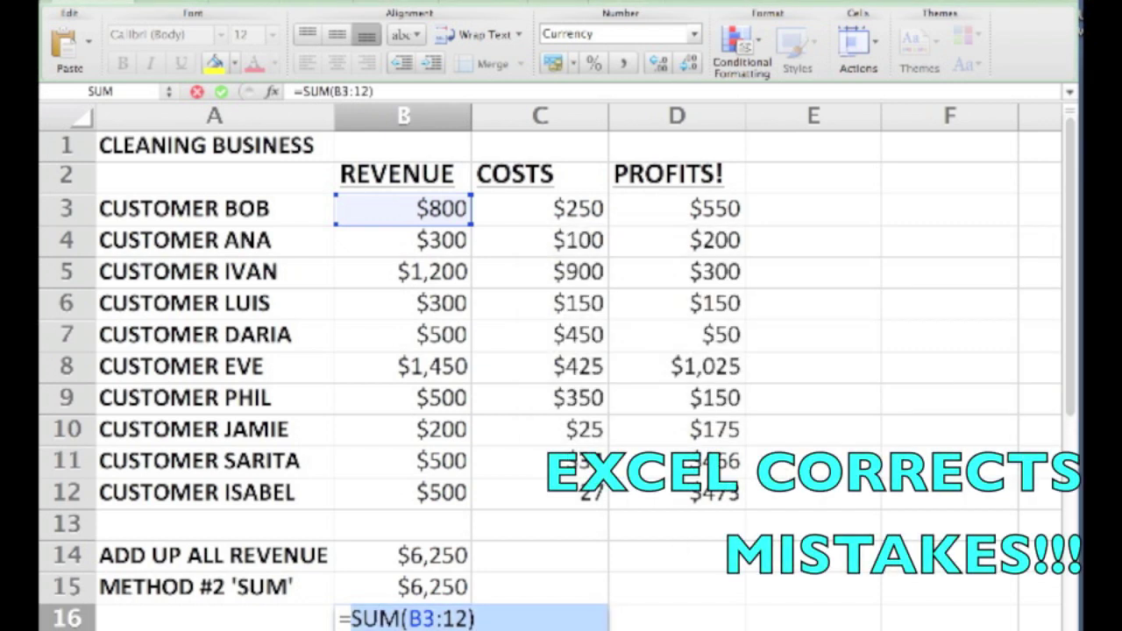
{"action": "left_click", "coordinate": [445, 619]}
{"action": "type", "text": "B"}
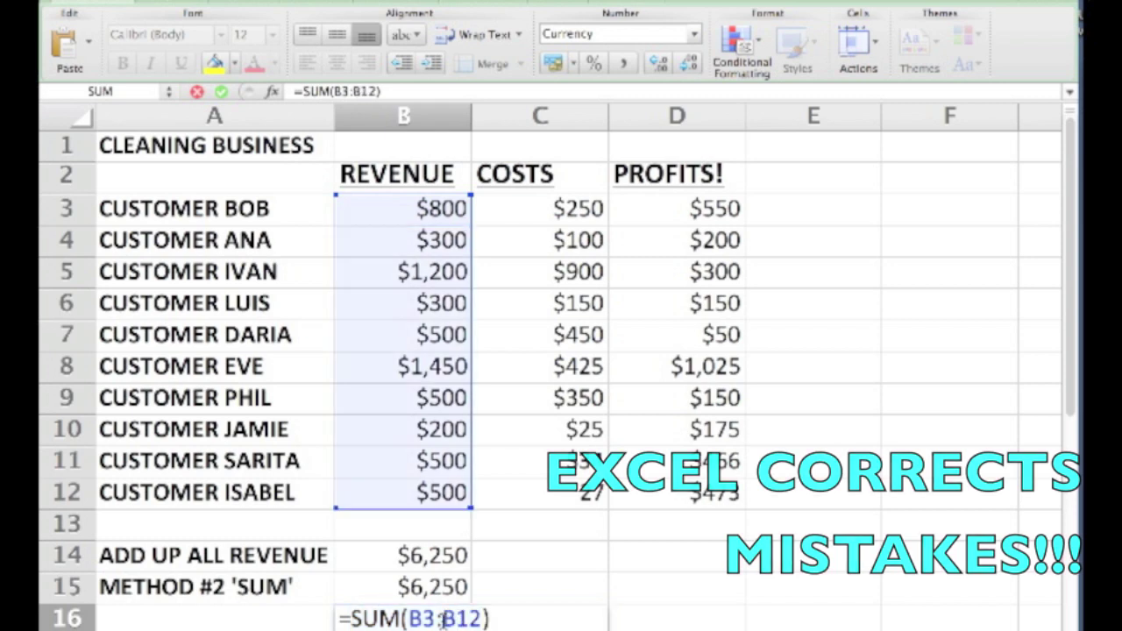
{"action": "key", "text": "Return"}
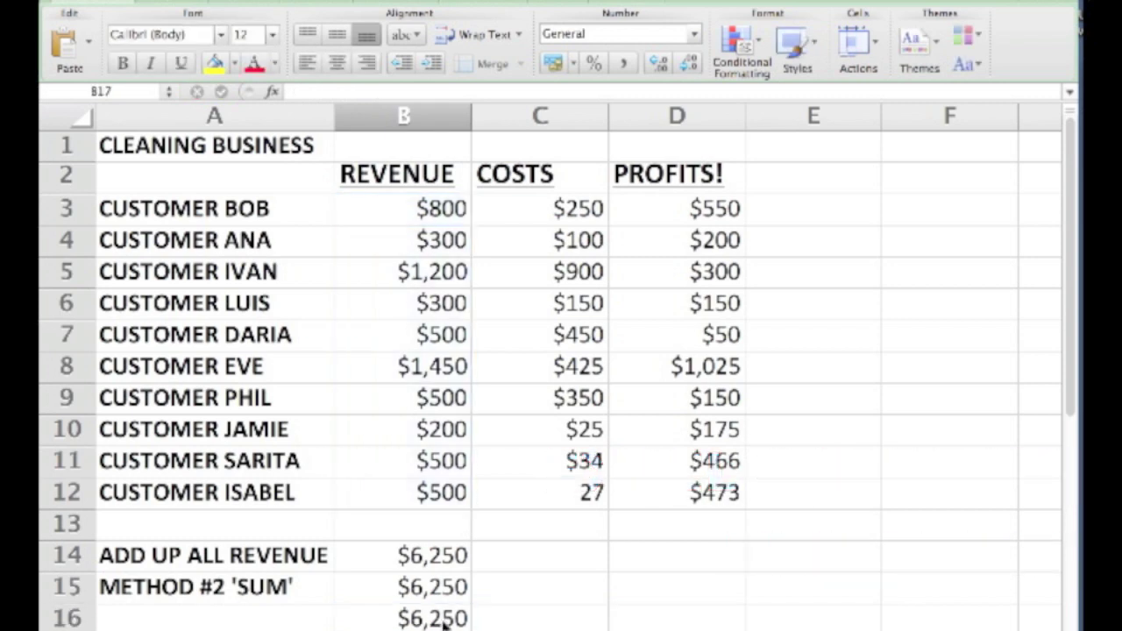
Step: Total costs in C14 with =SUM(C3:C12) and begin a profits SUM in D14
{"action": "left_click", "coordinate": [513, 558]}
{"action": "type", "text": "=SUM()"}
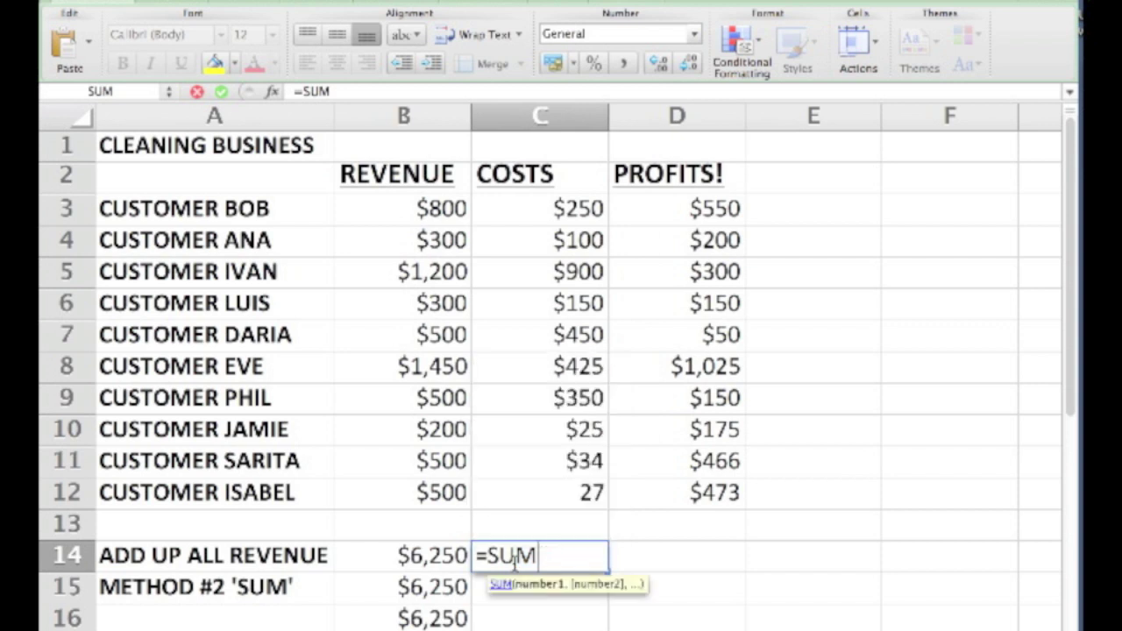
{"action": "left_click_drag", "start_coordinate": [569, 493], "coordinate": [571, 210]}
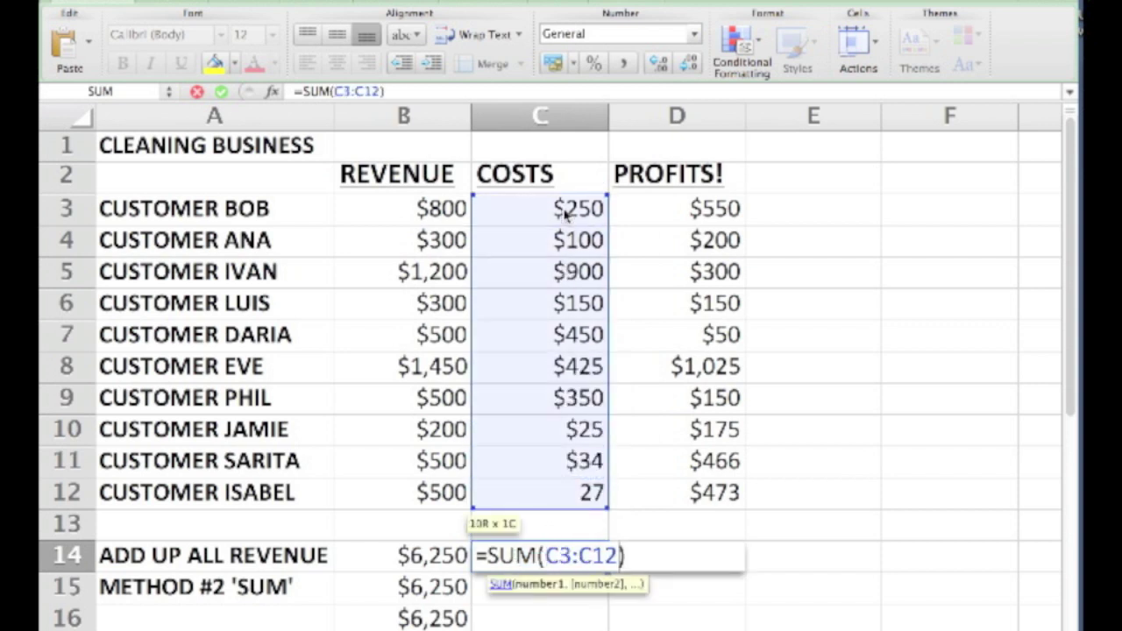
{"action": "key", "text": "Return"}
{"action": "left_click", "coordinate": [673, 558]}
{"action": "type", "text": "=SUM()"}
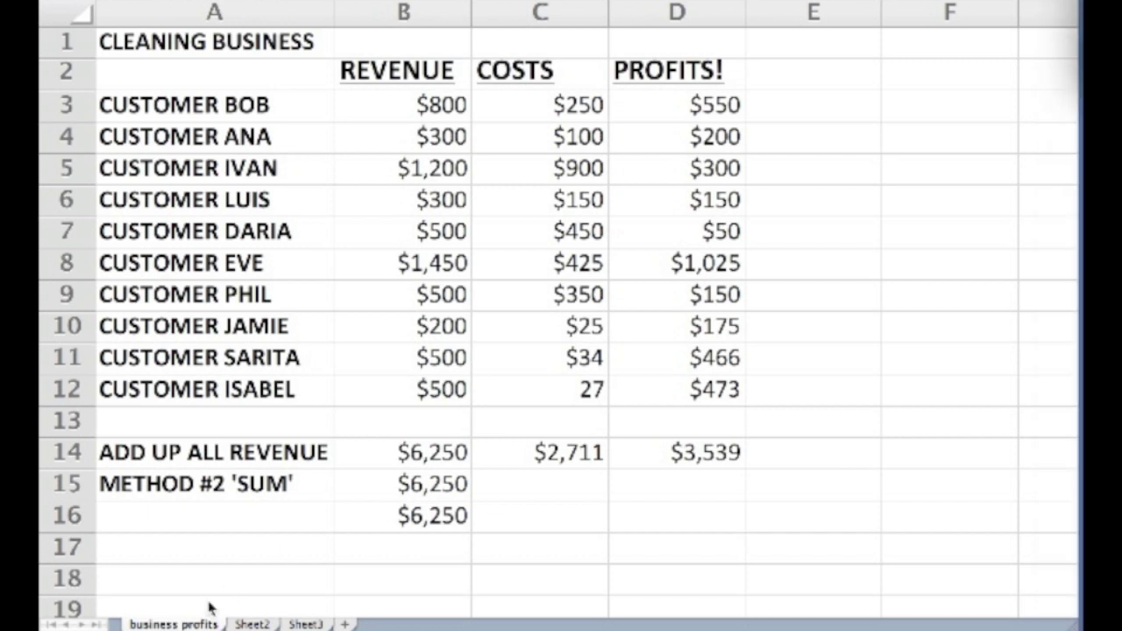
Step: Clear the extra total in B16 and label A17 AVERAGE!!
{"action": "left_click", "coordinate": [386, 519]}
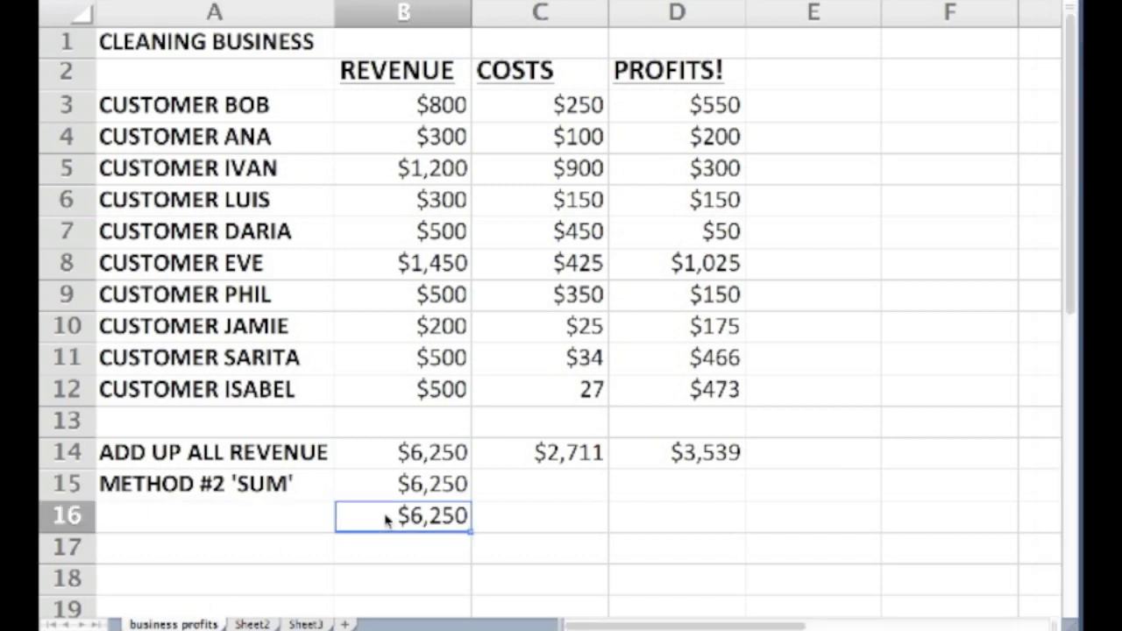
{"action": "key", "text": "BackSpace"}
{"action": "key", "text": "Return"}
{"action": "key", "text": "Left"}
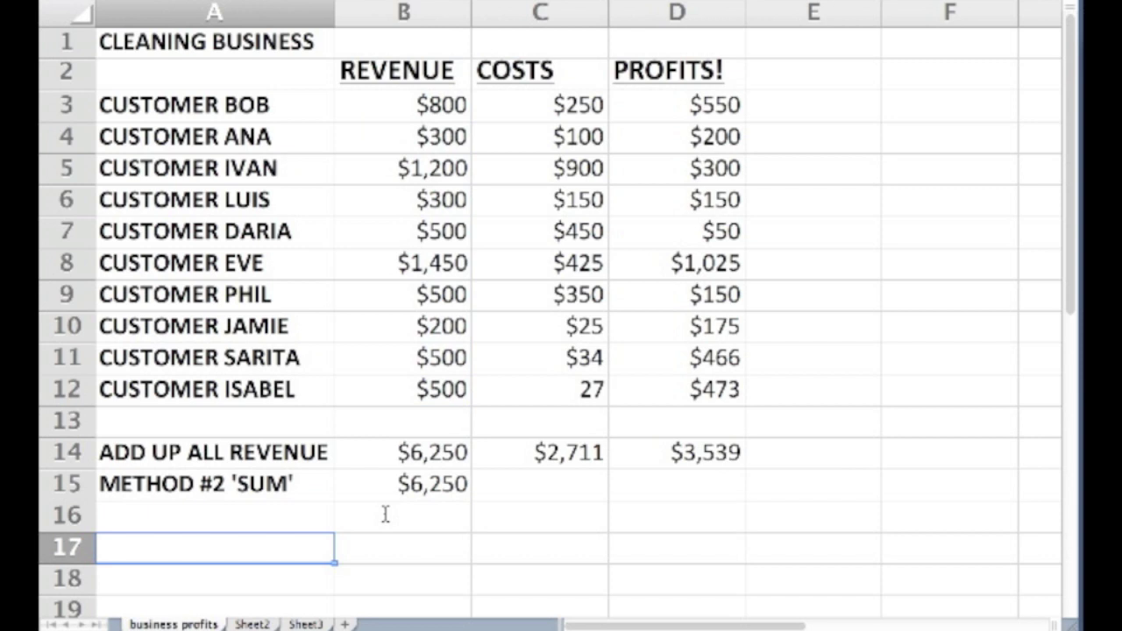
{"action": "type", "text": "AVERAGE"}
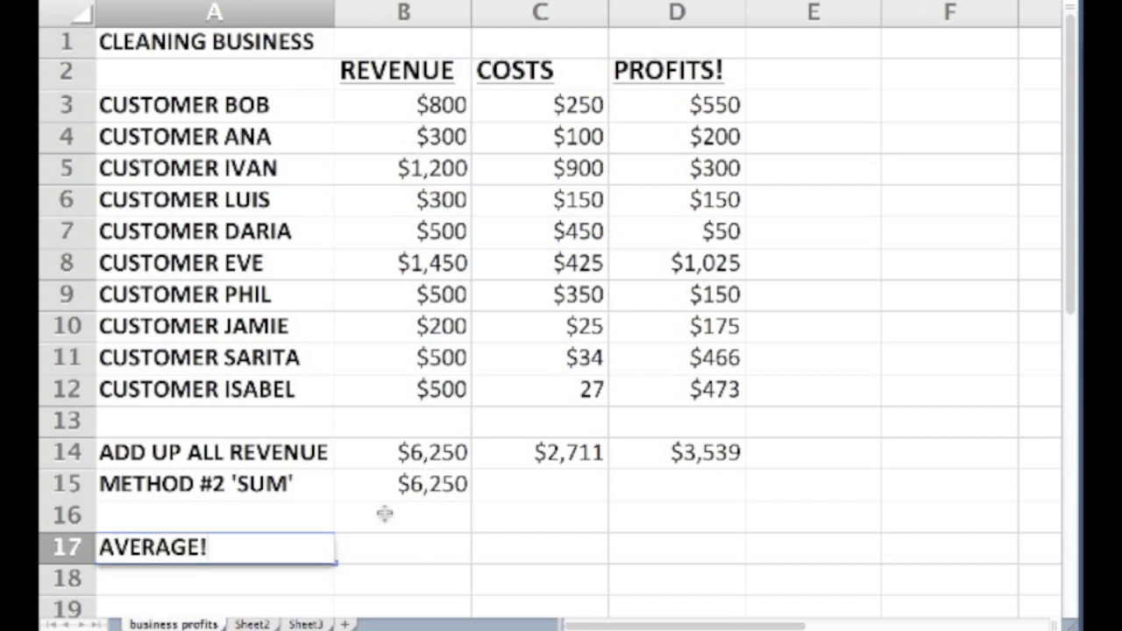
{"action": "type", "text": "!!"}
{"action": "key", "text": "Tab"}
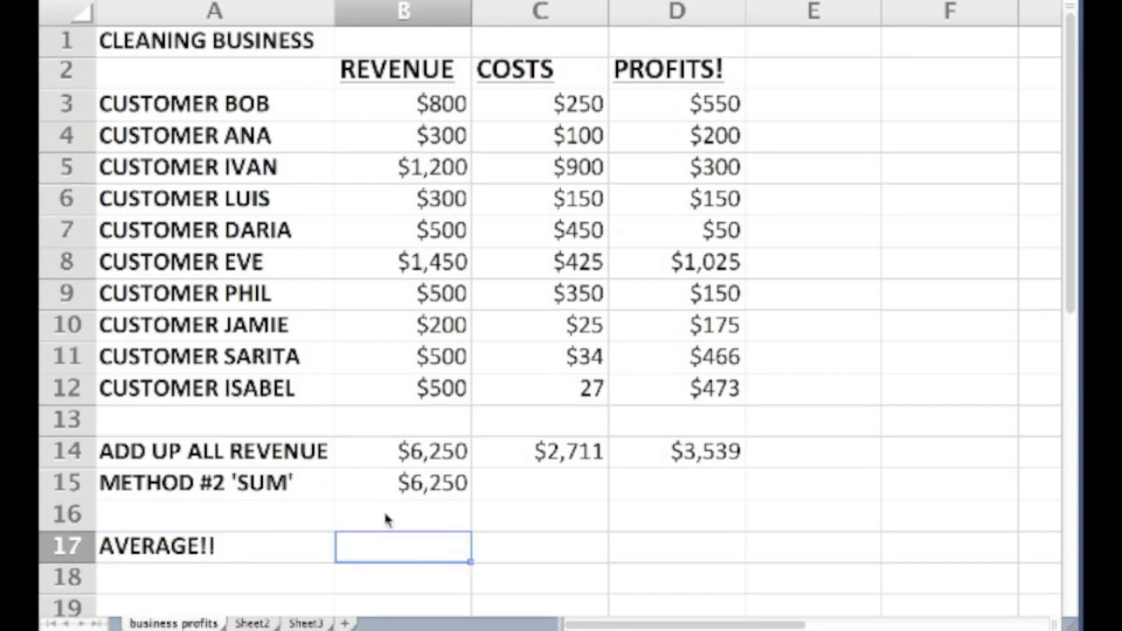
Step: Enter =AVERAGE(B3:B12) in B17 for a $625 revenue average
{"action": "type", "text": "=AVERAGE"}
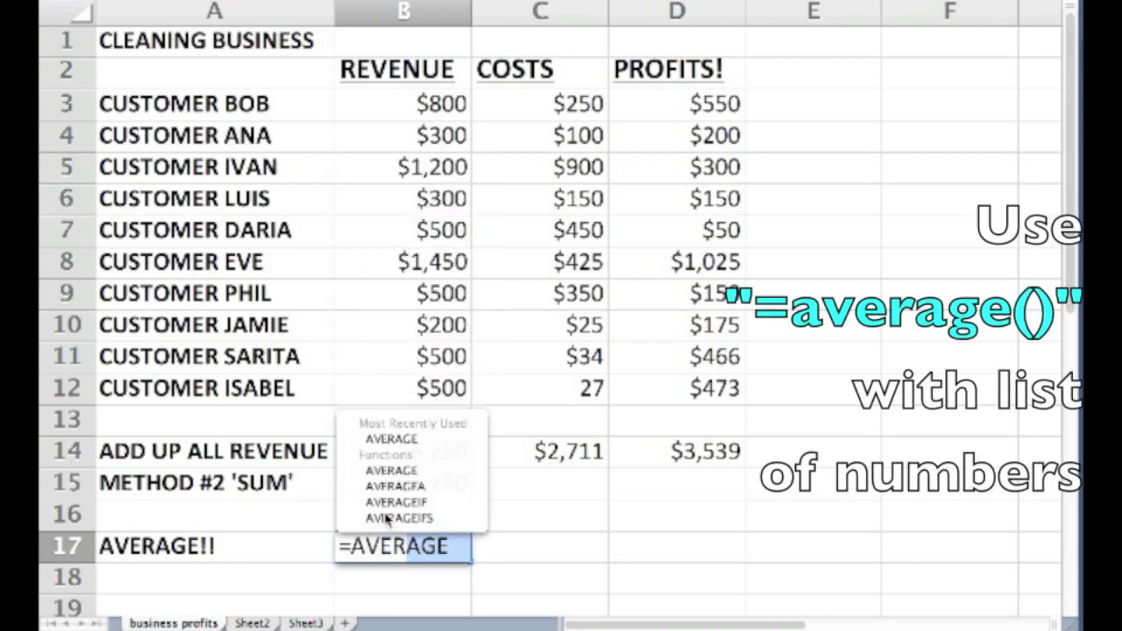
{"action": "type", "text": "("}
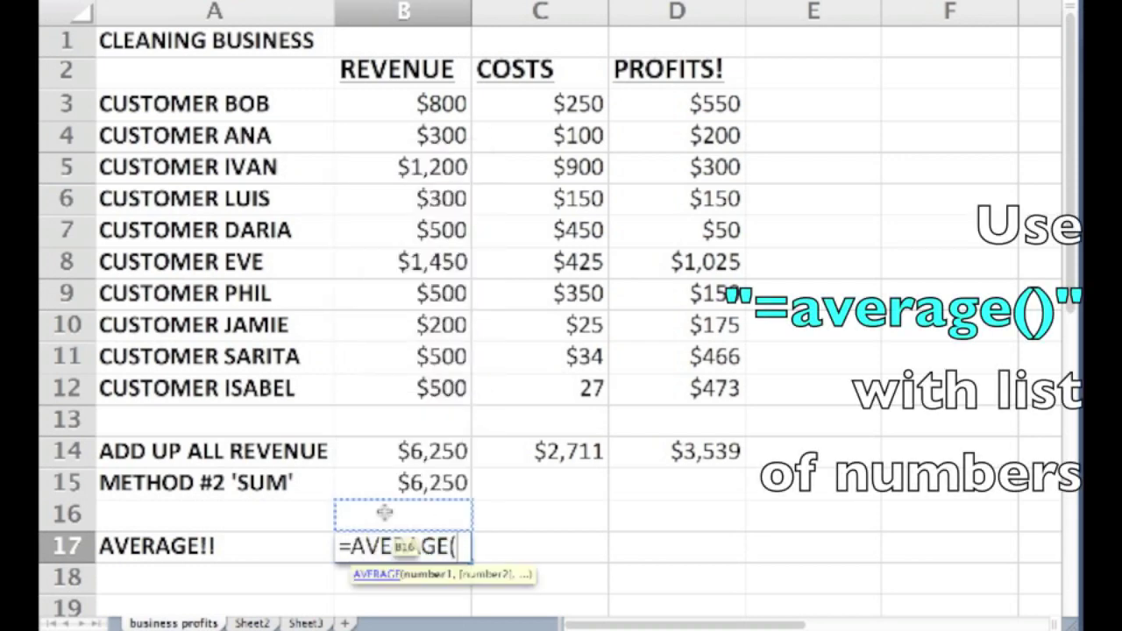
{"action": "left_click", "coordinate": [442, 398]}
{"action": "left_click_drag", "start_coordinate": [443, 398], "coordinate": [432, 102]}
{"action": "type", "text": ")"}
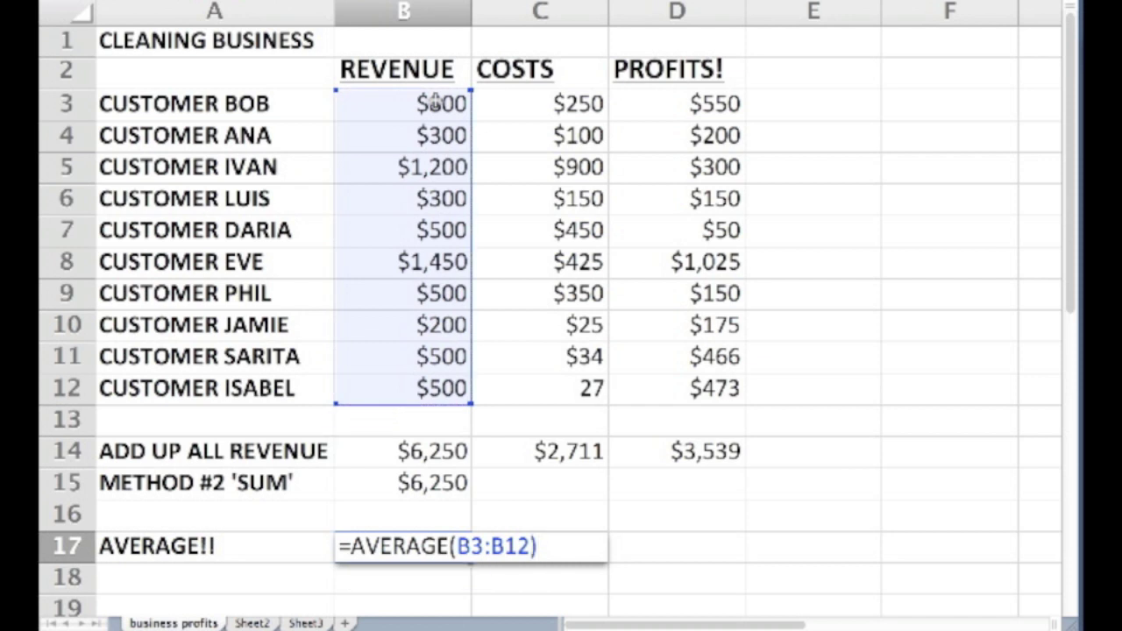
{"action": "key", "text": "Return"}
Step: Enter =AVERAGE(C3:C12) in C17 for a $271 costs average
{"action": "key", "text": "Right"}
{"action": "key", "text": "Right"}
{"action": "key", "text": "Up"}
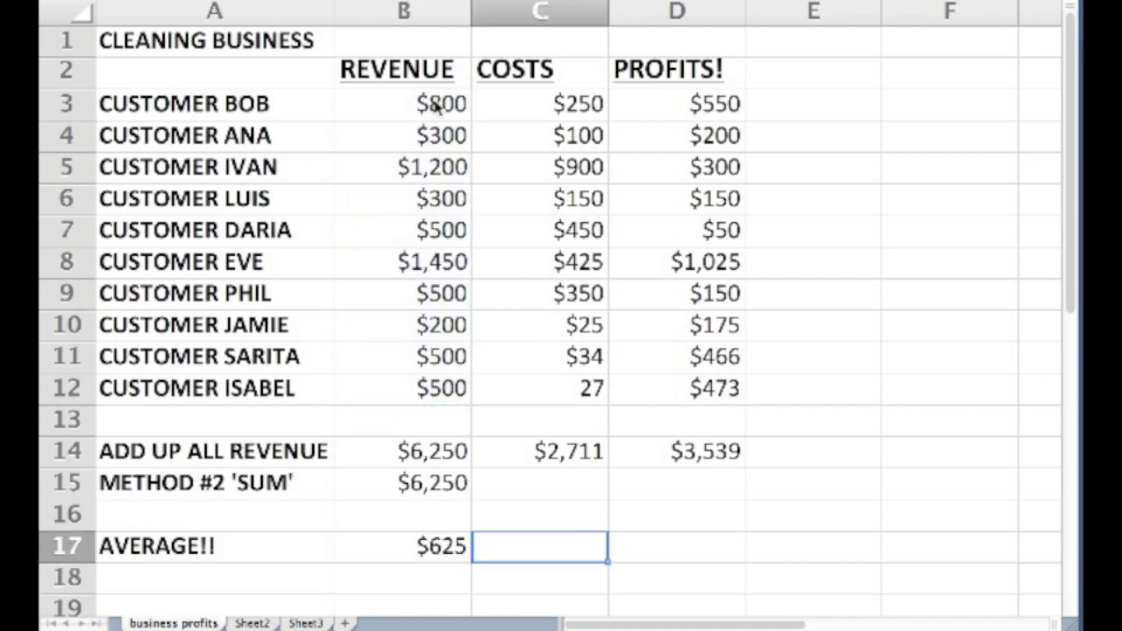
{"action": "type", "text": "=AVERA"}
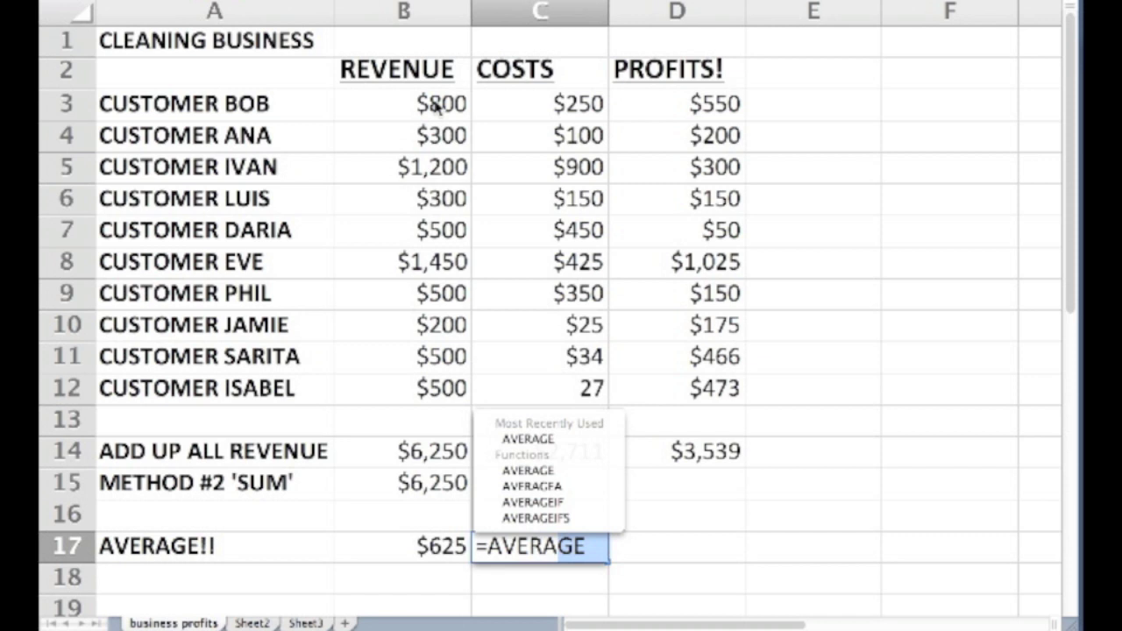
{"action": "type", "text": "GE"}
{"action": "key", "text": "BackSpace"}
{"action": "type", "text": "("}
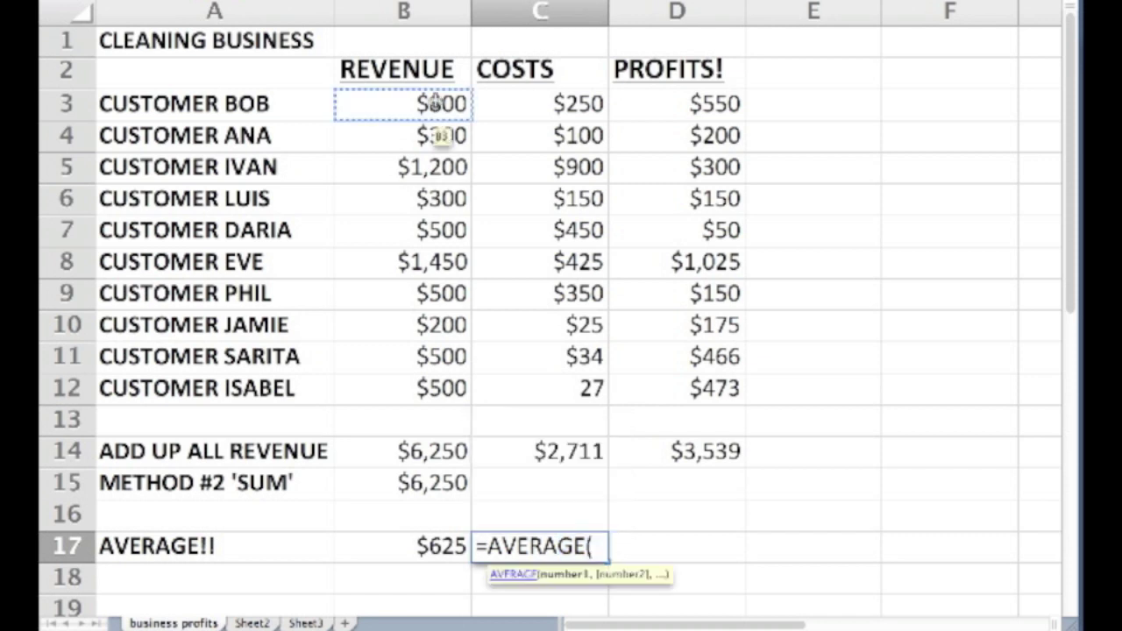
{"action": "left_click_drag", "start_coordinate": [528, 381], "coordinate": [545, 99]}
{"action": "key", "text": "Return"}
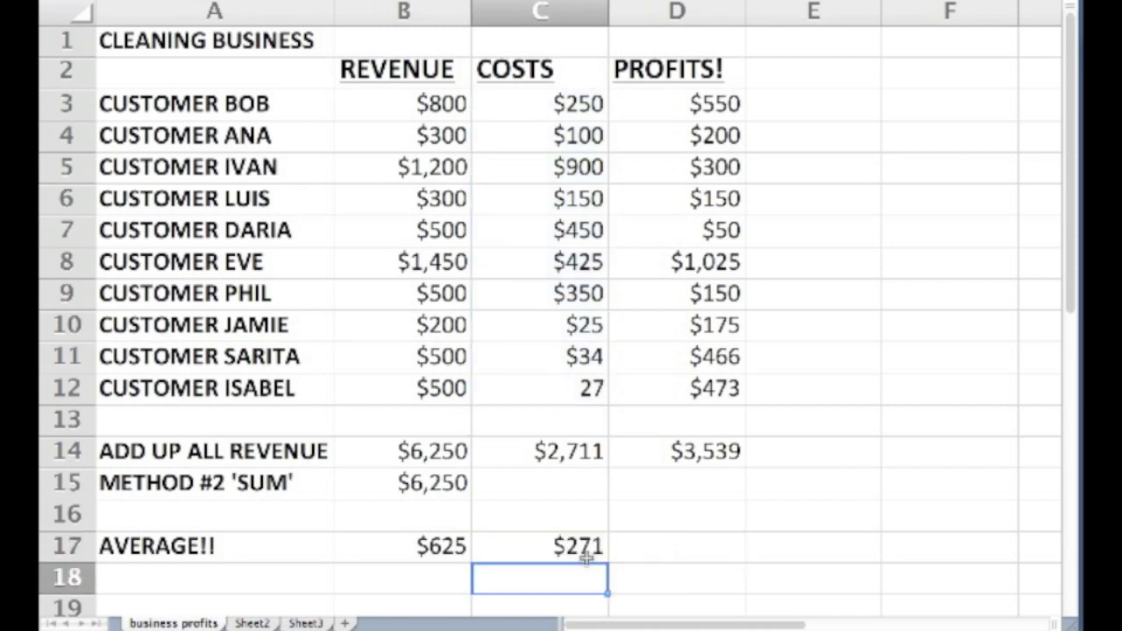
Step: Change revenue to 1000 in B11 and 200 in B12, then start a D17 average formula
{"action": "left_click", "coordinate": [412, 360]}
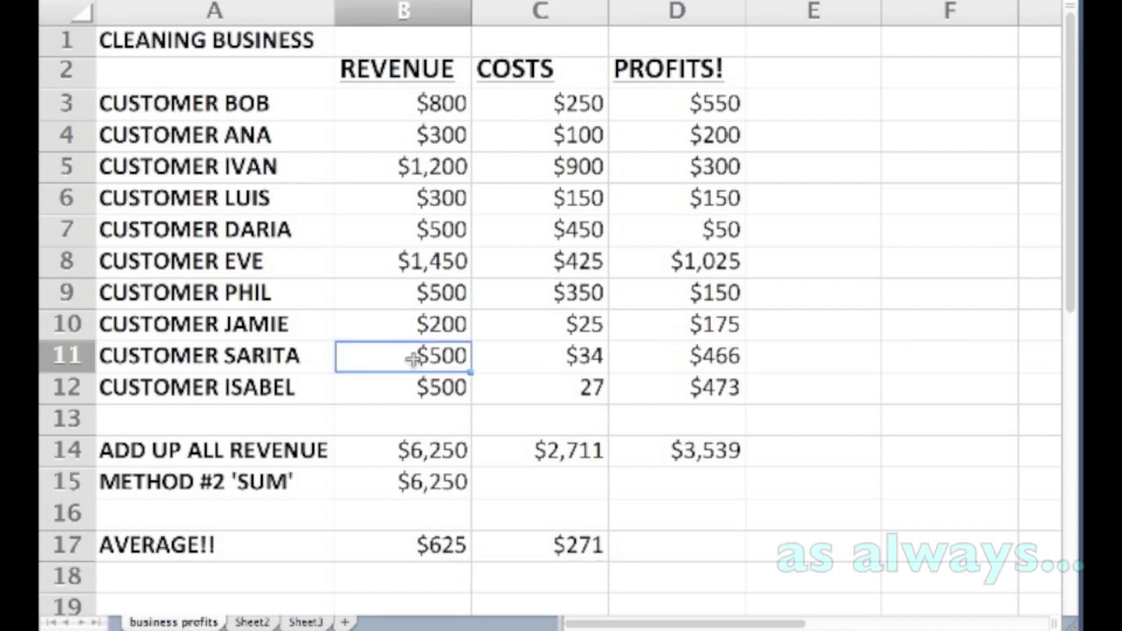
{"action": "type", "text": "1000"}
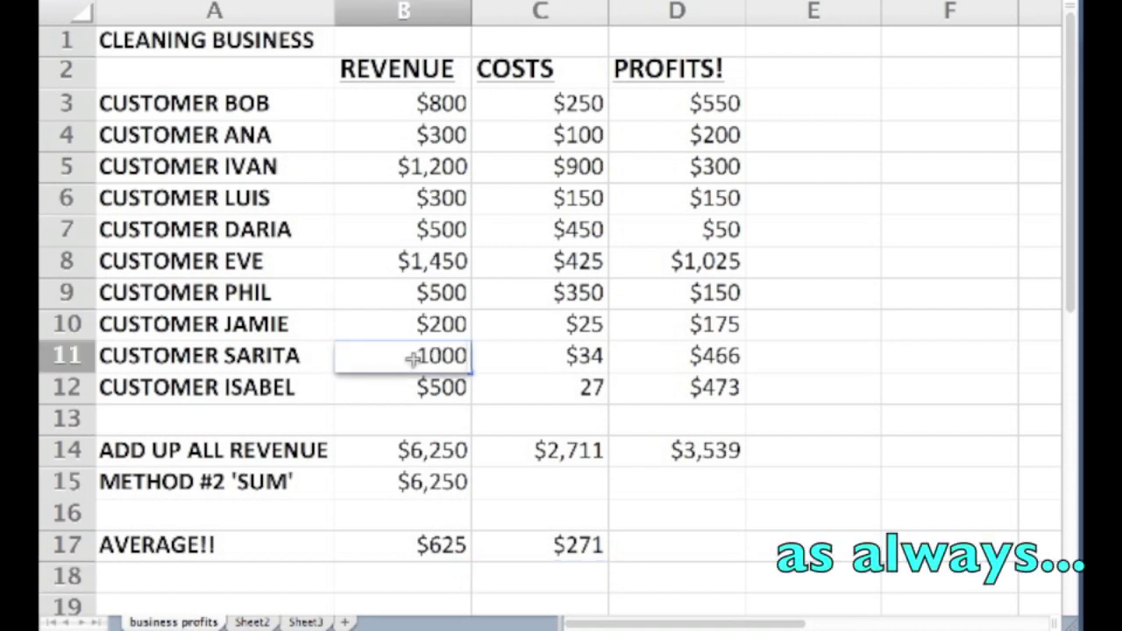
{"action": "key", "text": "Return"}
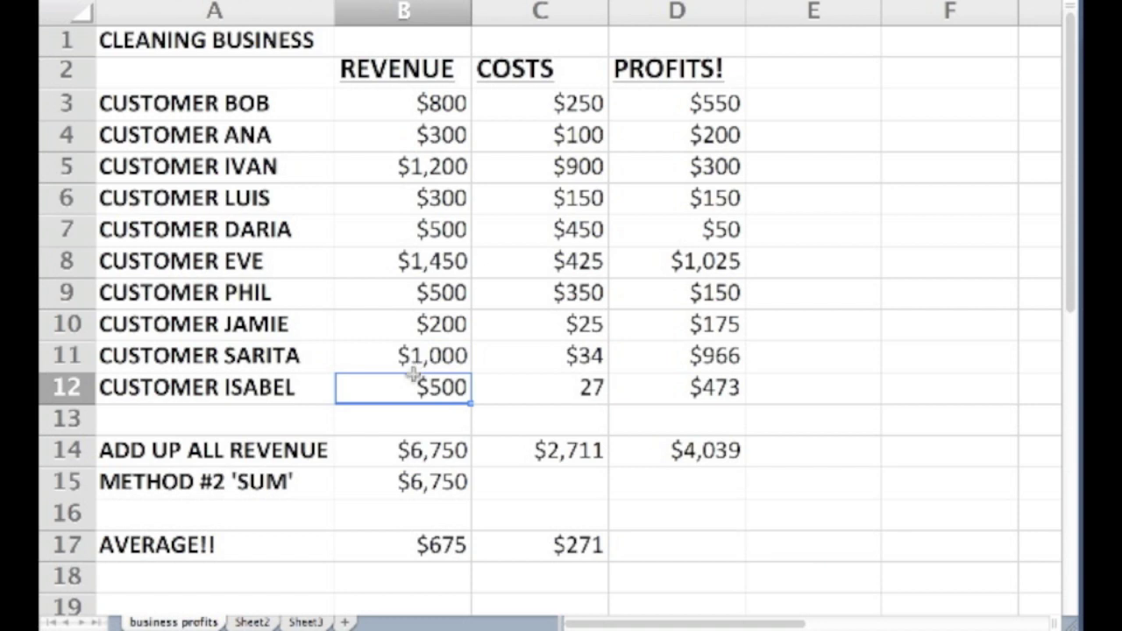
{"action": "type", "text": "200"}
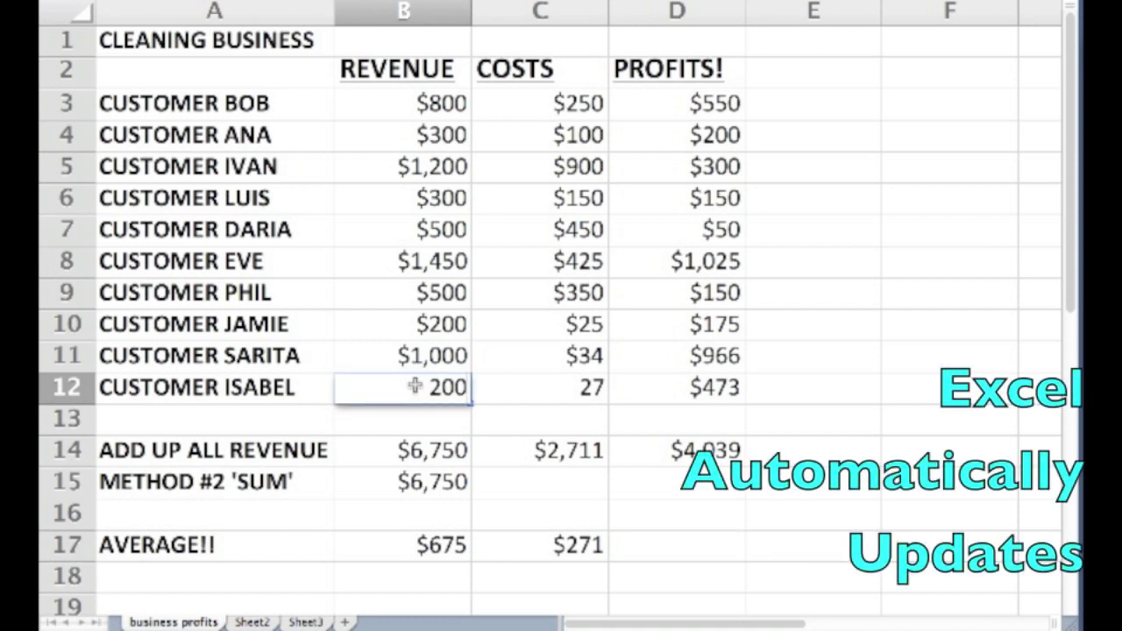
{"action": "key", "text": "Return"}
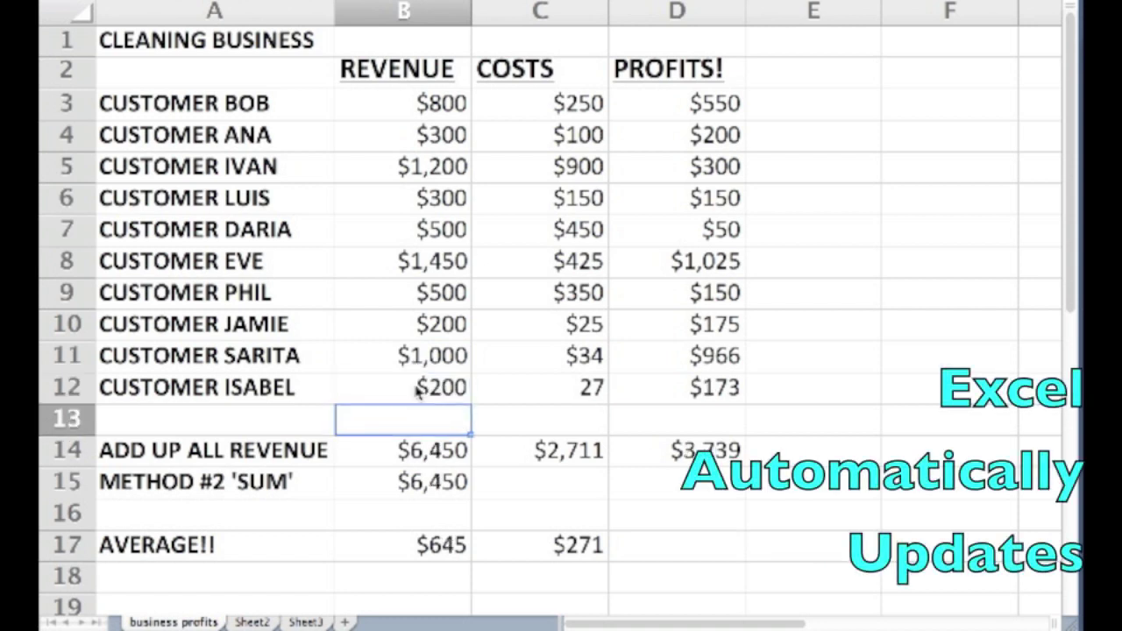
{"action": "left_click", "coordinate": [633, 544]}
{"action": "type", "text": "="}
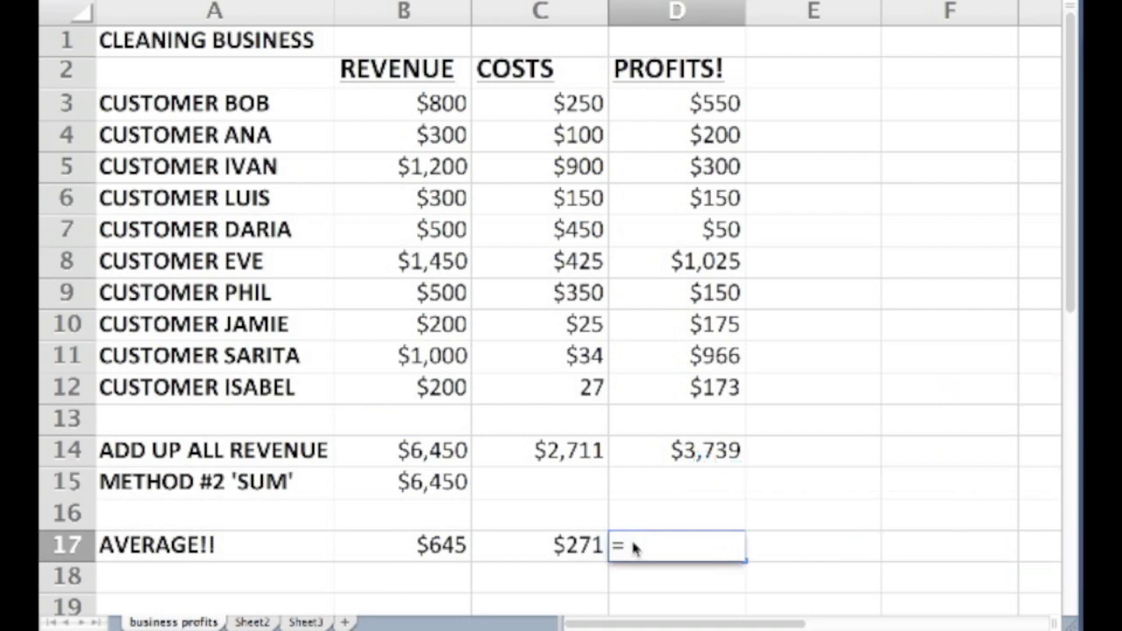
{"action": "type", "text": "AVERAGE("}
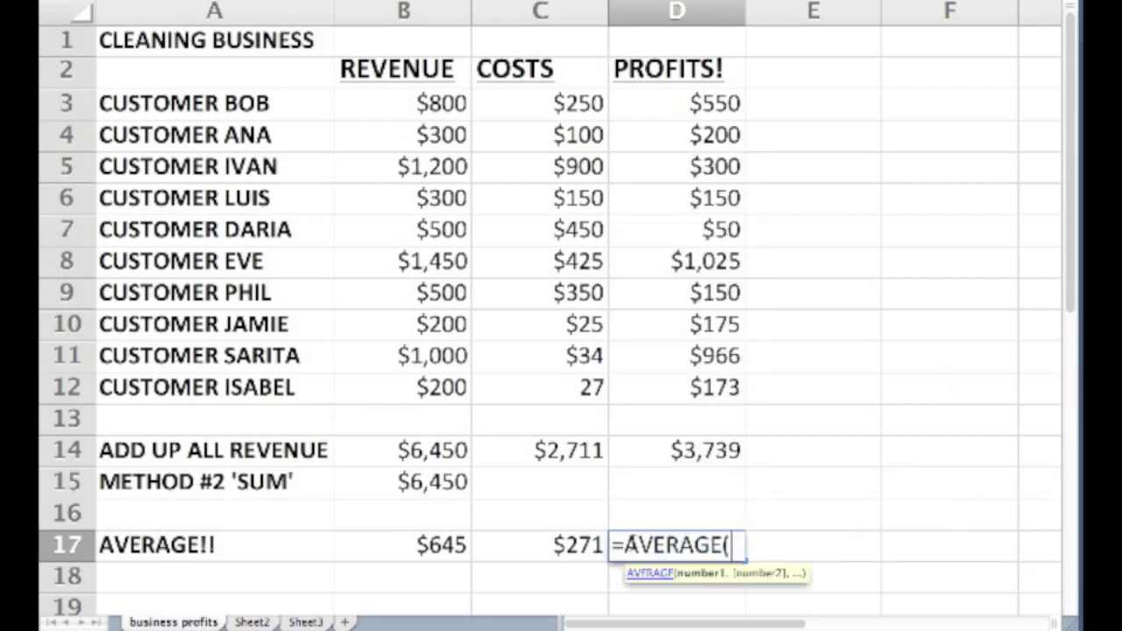
{"action": "type", "text": "SUM"}
Step: Complete D17 as =AVERAGE(D3:D12), giving a $374 profit average
{"action": "key", "text": "BackSpace"}
{"action": "key", "text": "BackSpace"}
{"action": "key", "text": "BackSpace"}
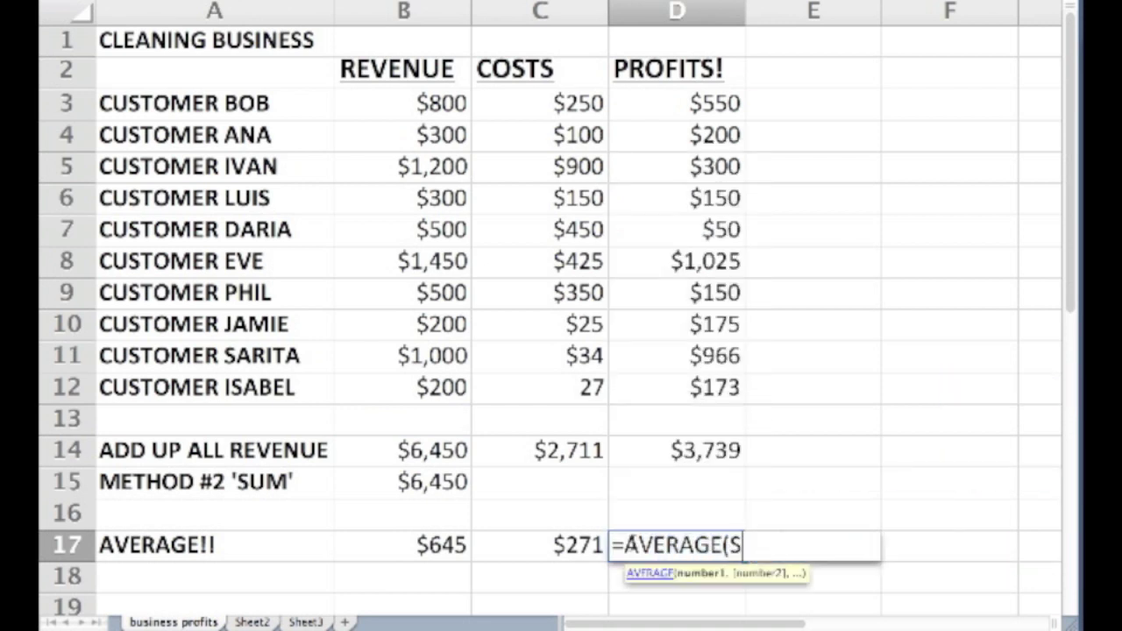
{"action": "left_click_drag", "start_coordinate": [708, 394], "coordinate": [711, 103]}
{"action": "type", "text": ")"}
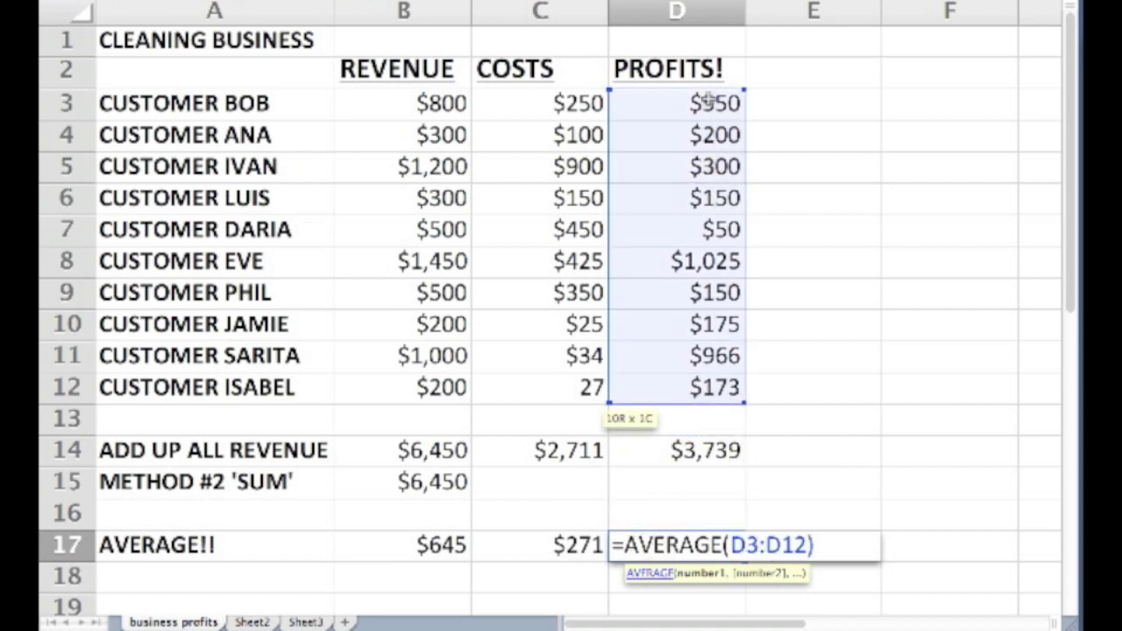
{"action": "key", "text": "Return"}
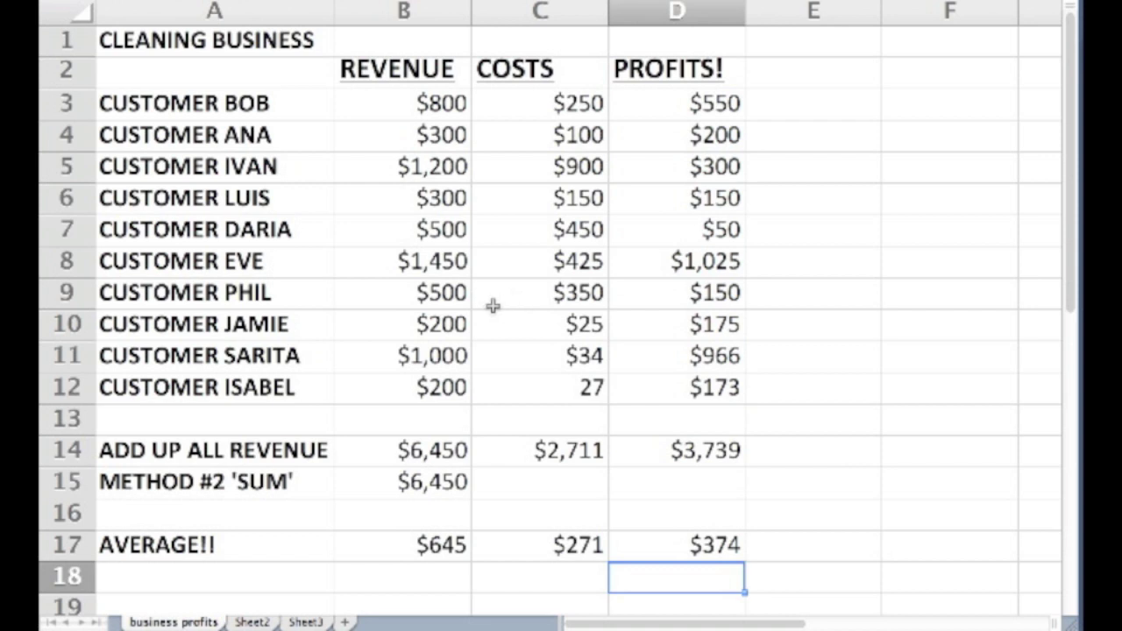
{"action": "left_click", "coordinate": [395, 390]}
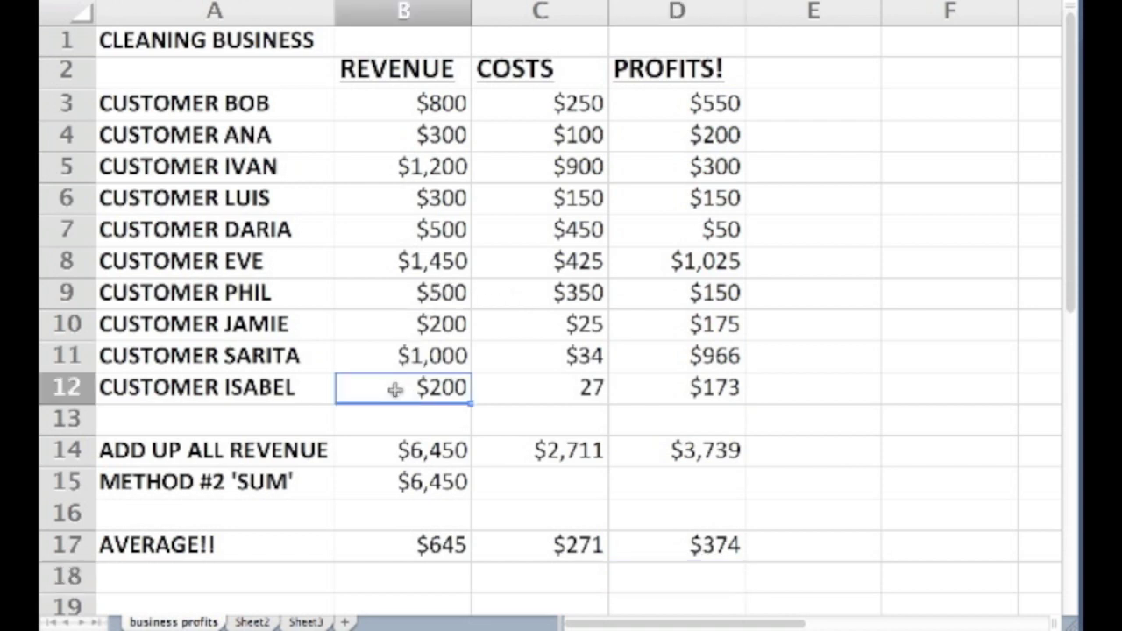
Step: Restore B12's revenue to 500
{"action": "type", "text": "500"}
{"action": "key", "text": "Return"}
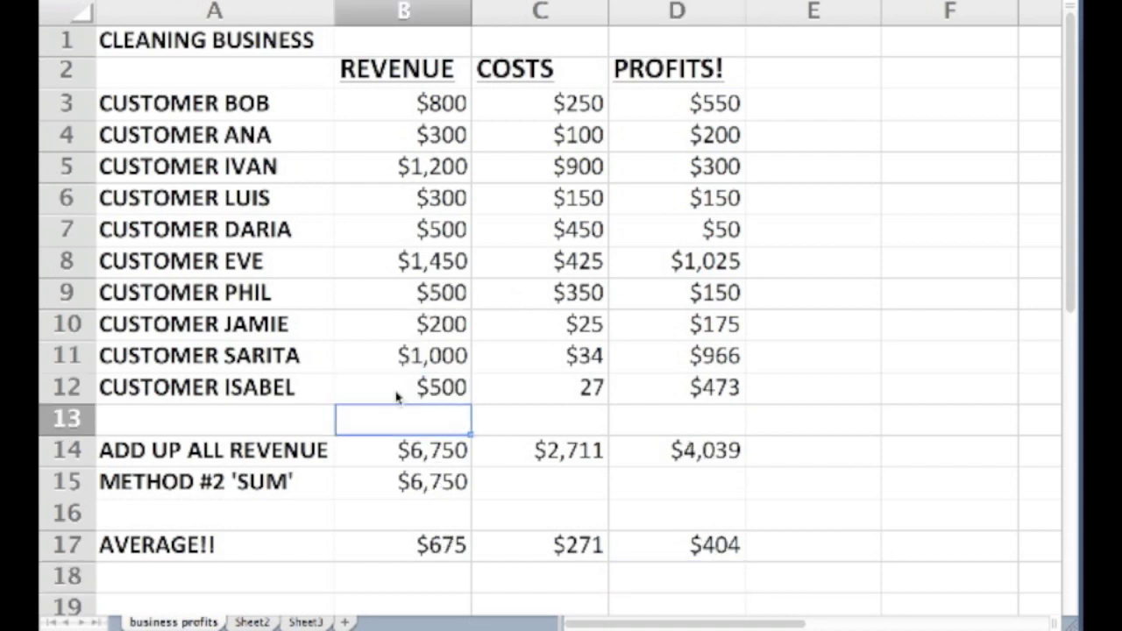